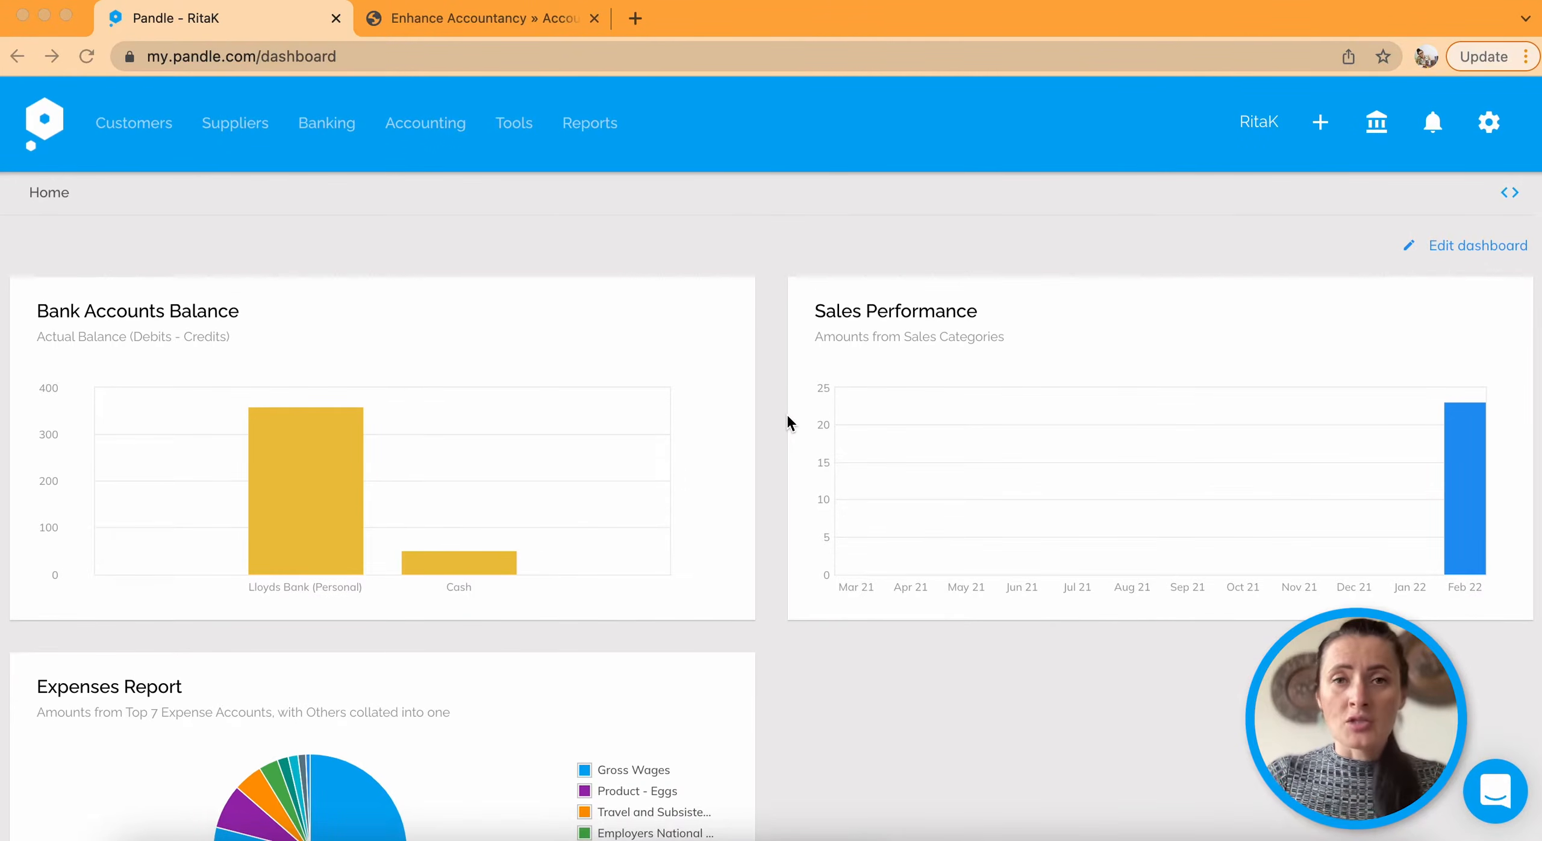
- Check the example payroll summary on the Enhance Accountancy page, and open a new wages adjustment in Pandle
{"action": "left_click", "coordinate": [487, 21]}
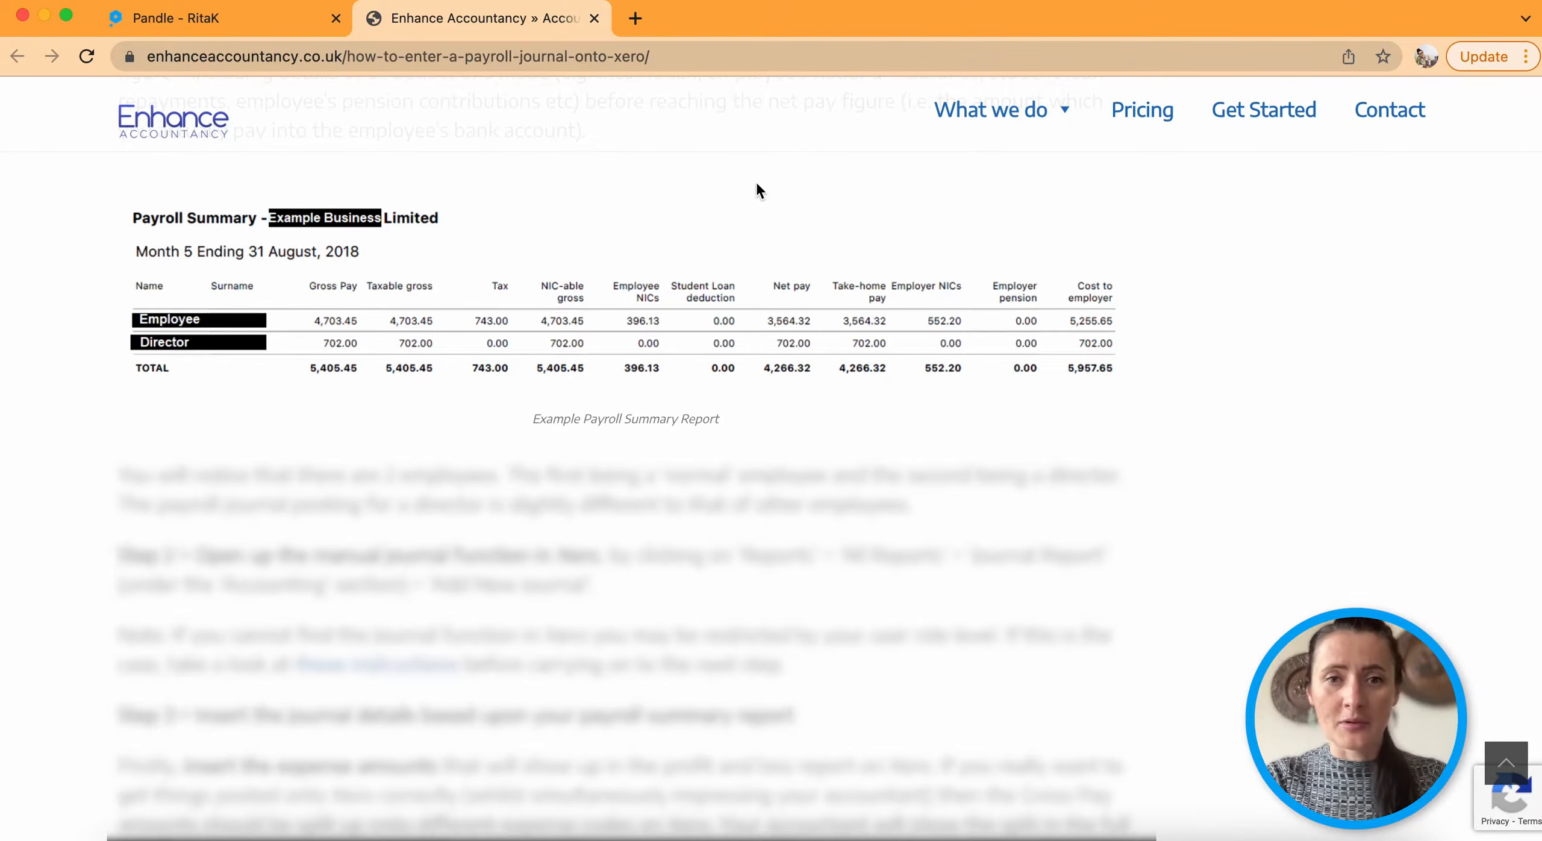
{"action": "left_click", "coordinate": [241, 20]}
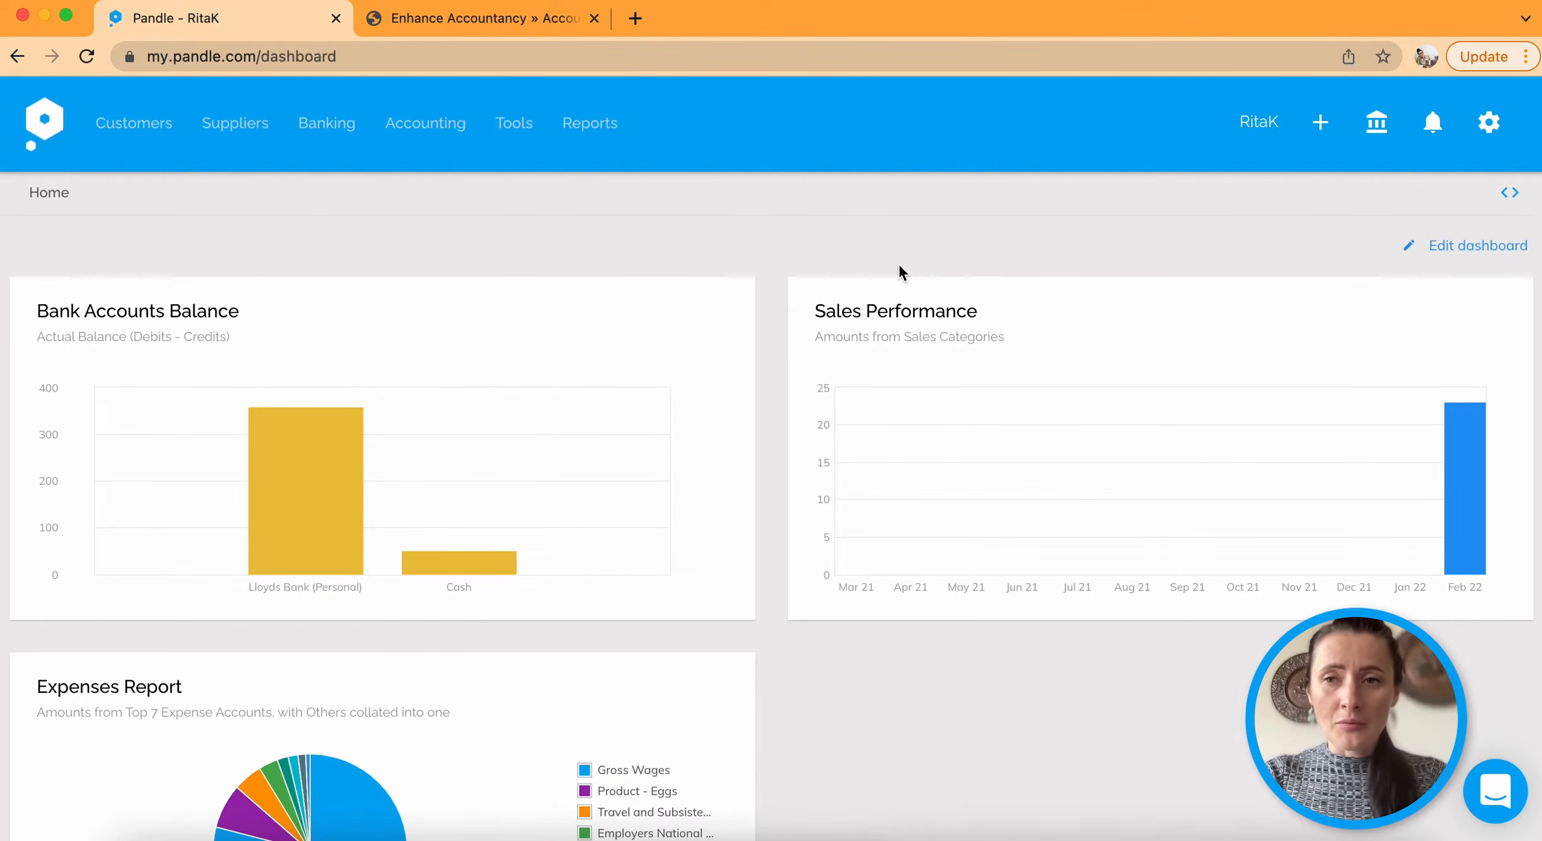
{"action": "left_click", "coordinate": [1321, 129]}
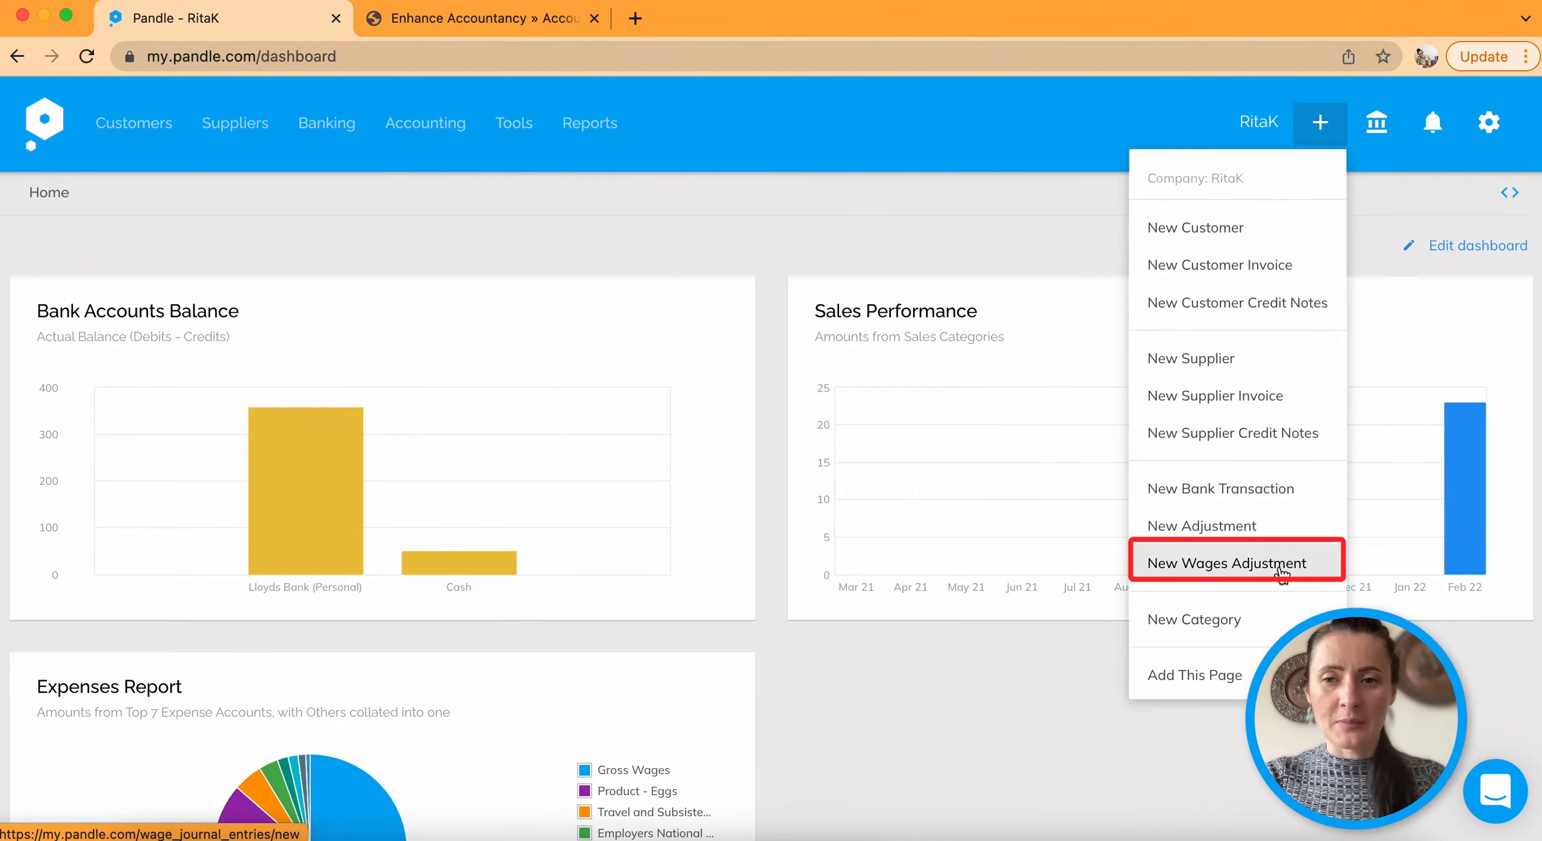
{"action": "left_click", "coordinate": [425, 115]}
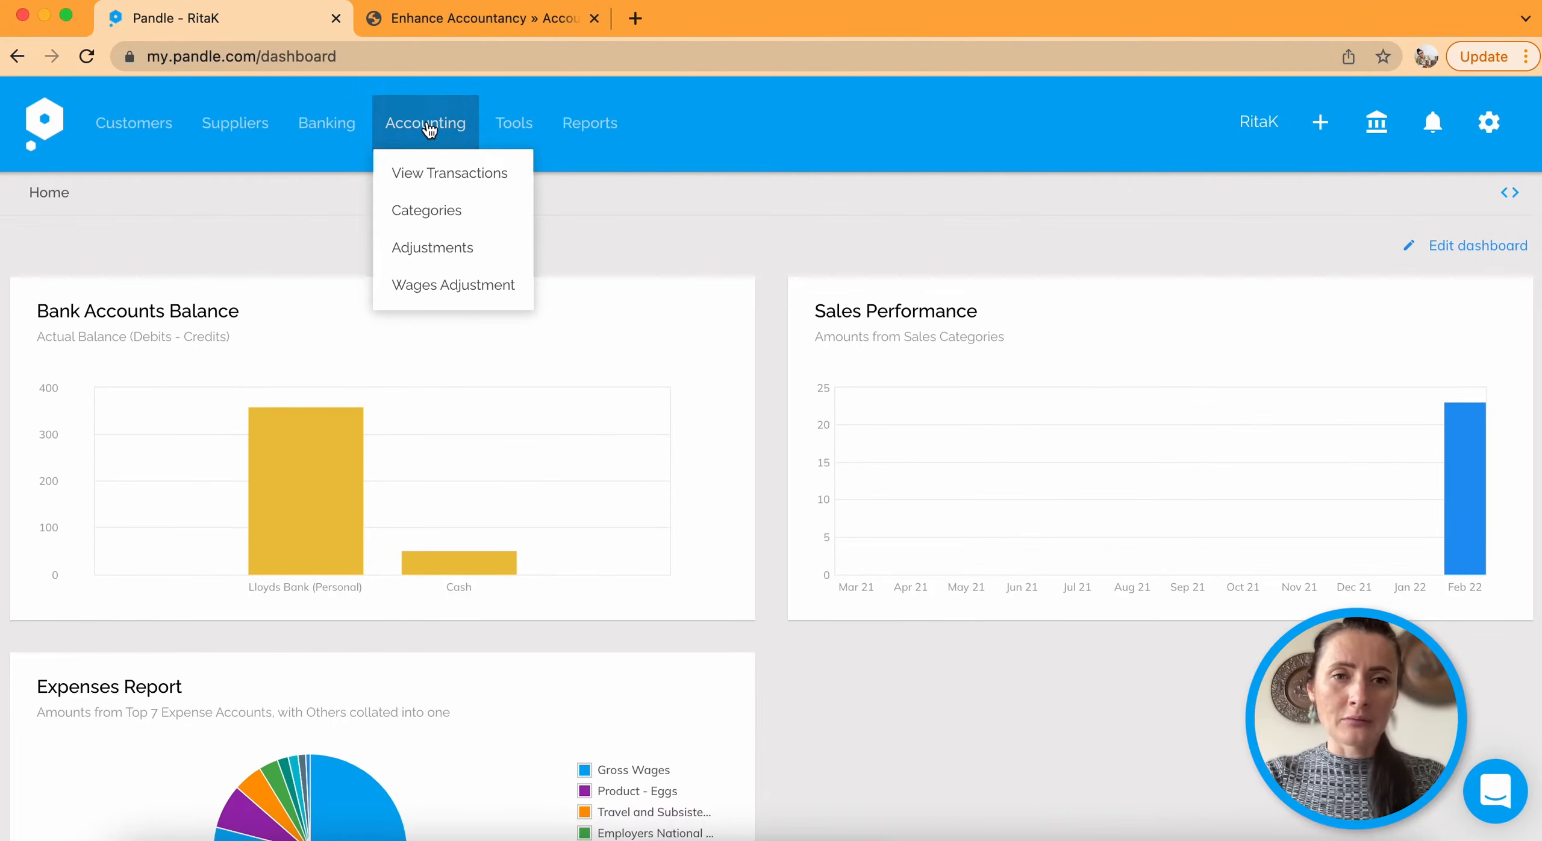
{"action": "left_click", "coordinate": [456, 288]}
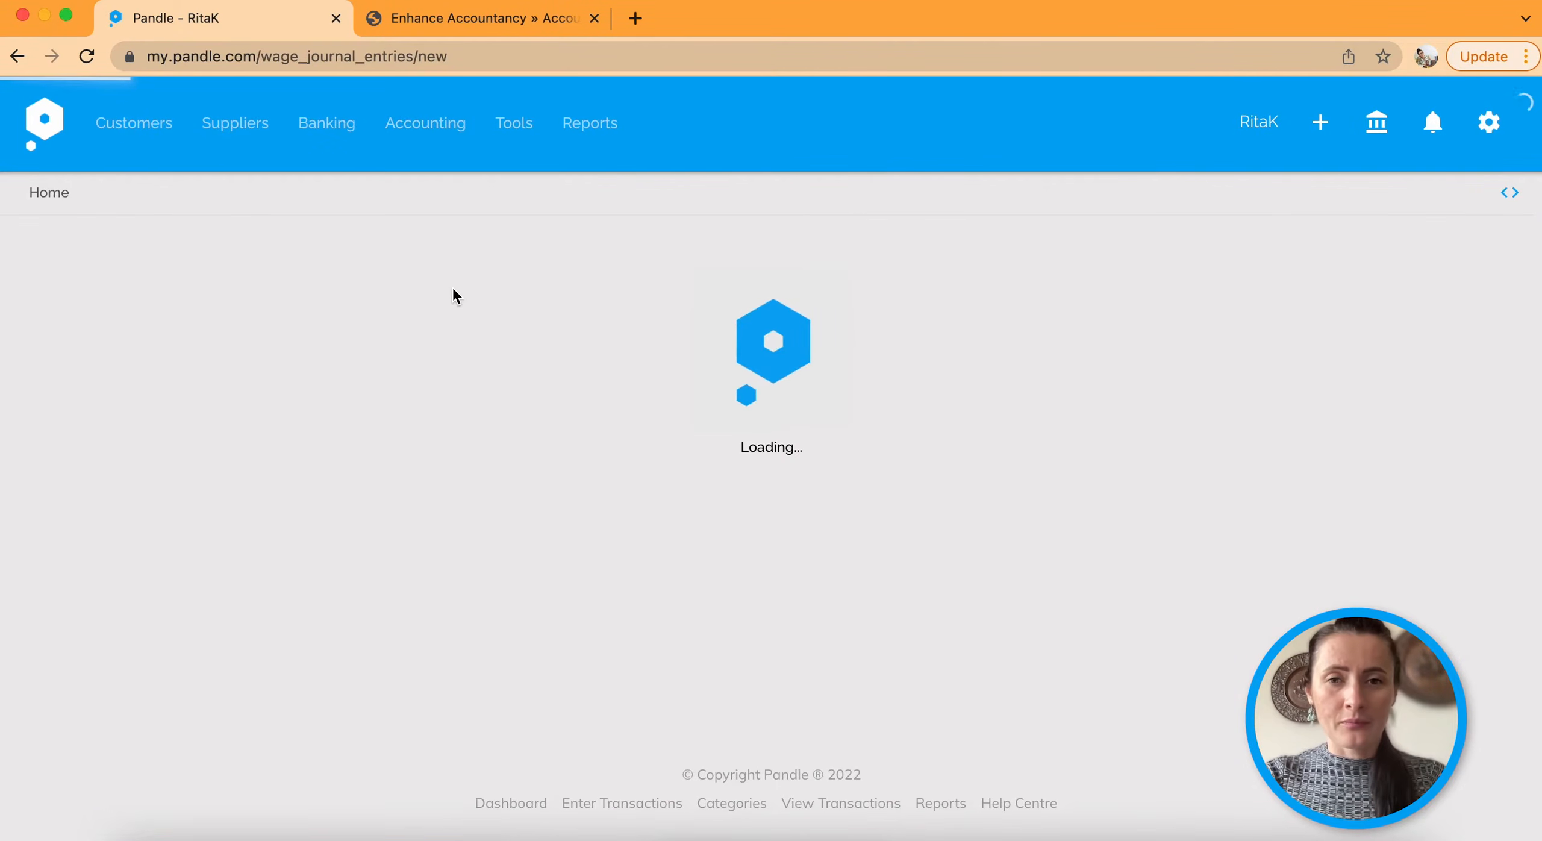
- Date the wages adjustment 25/03/2022 and describe it as "Mar-22 Payroll"
{"action": "scroll", "coordinate": [1472, 453], "scroll_direction": "down", "scroll_amount": 2}
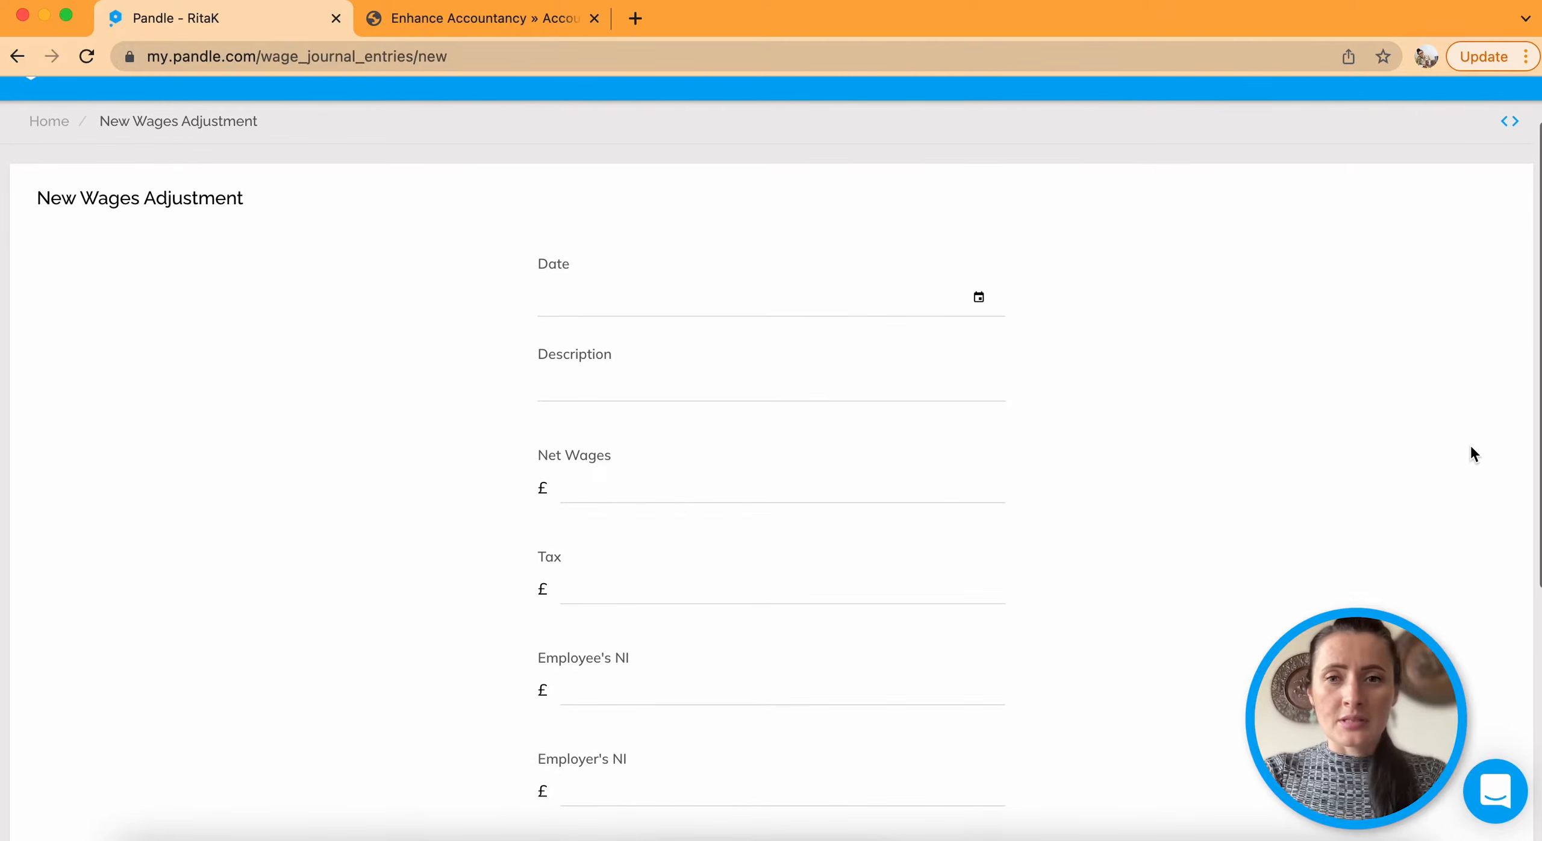
{"action": "left_click", "coordinate": [978, 297]}
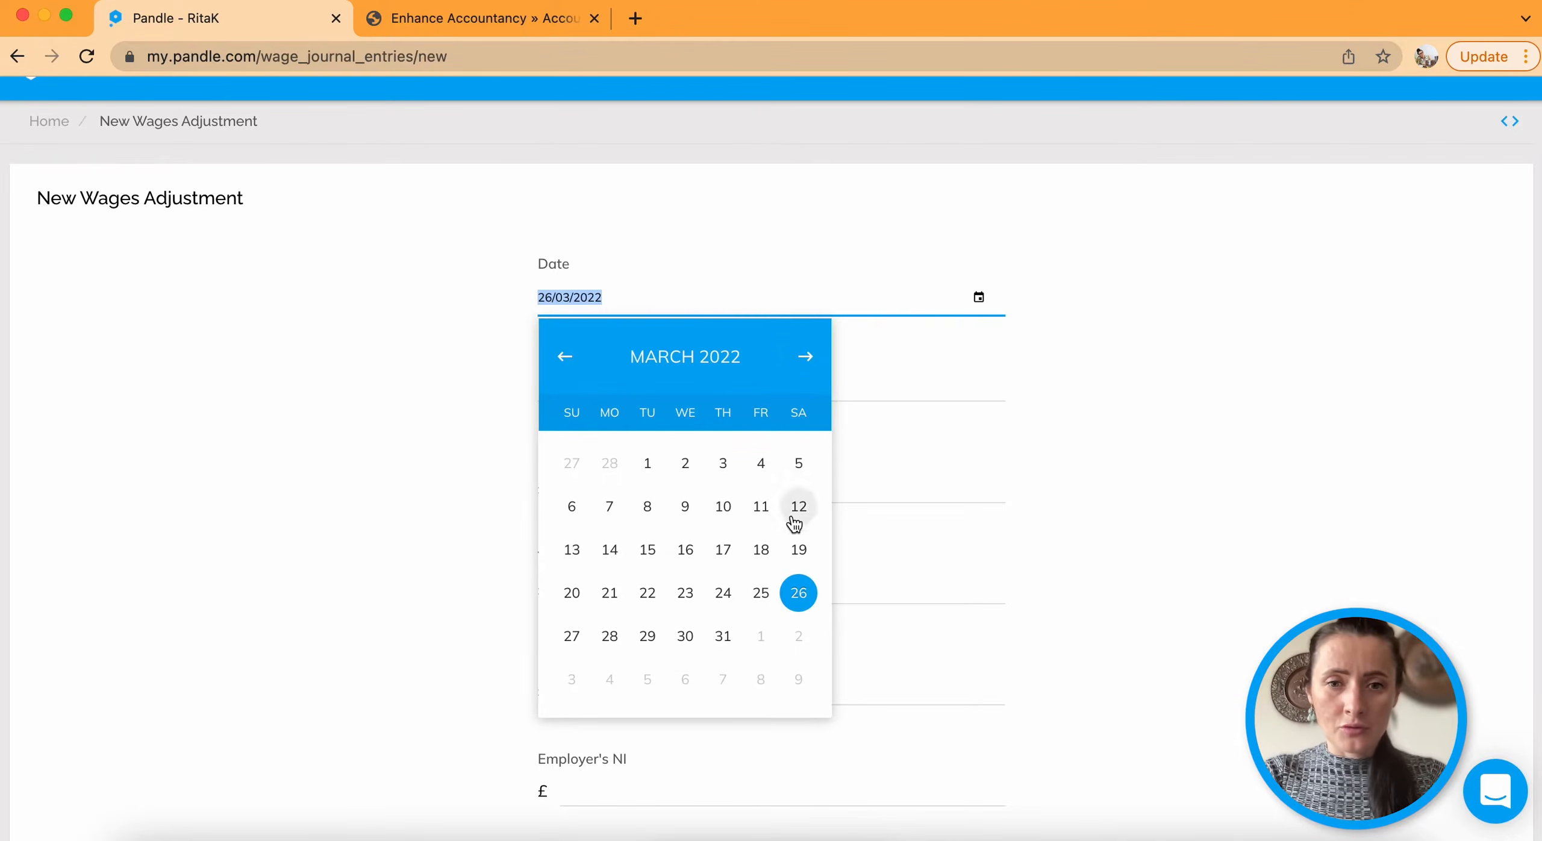
{"action": "left_click", "coordinate": [761, 593]}
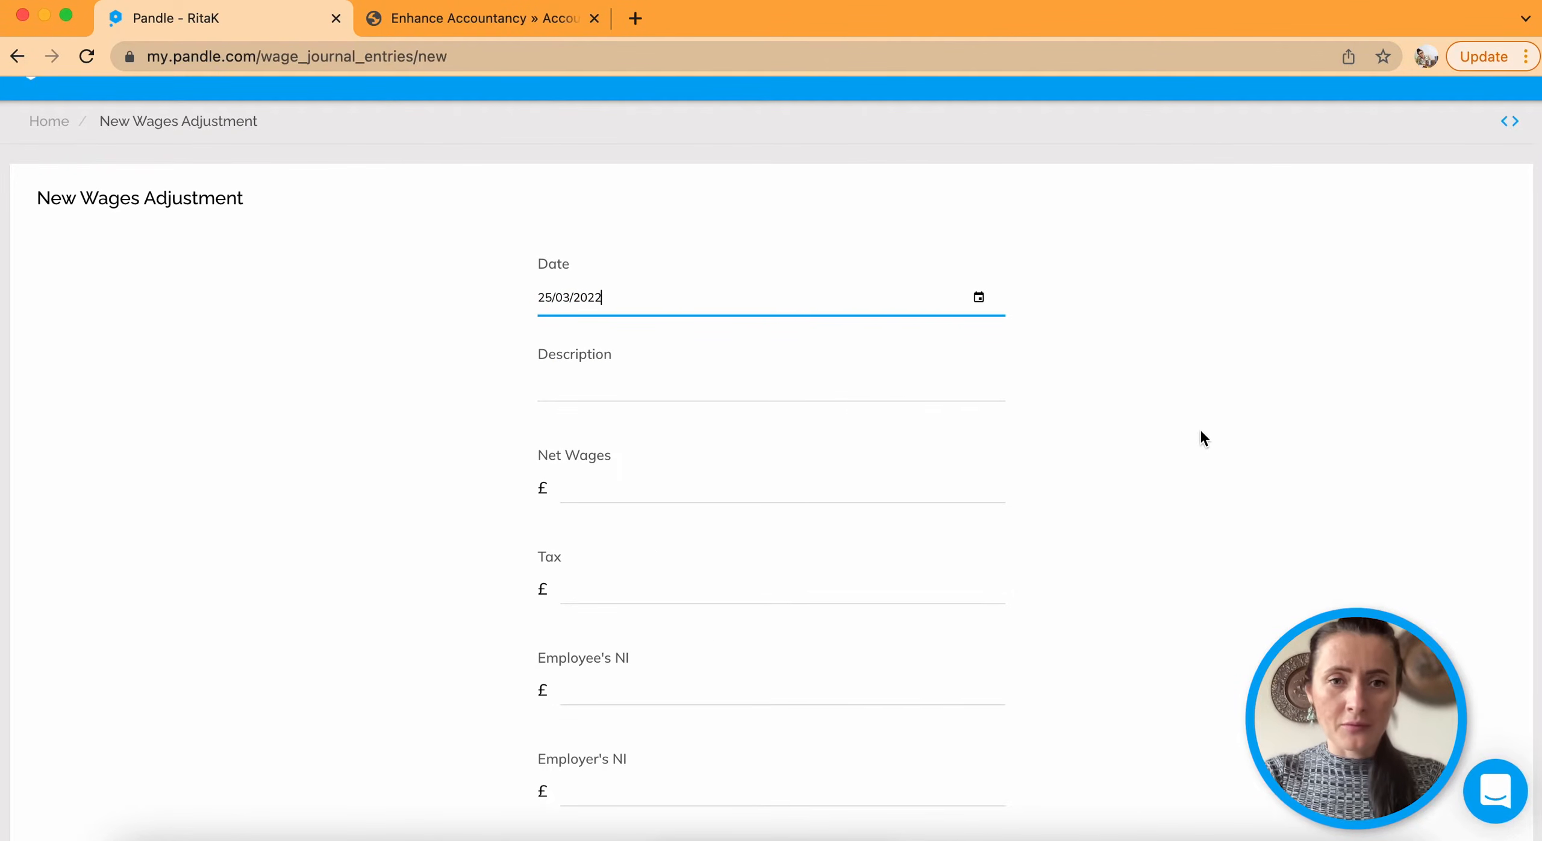
{"action": "left_click", "coordinate": [727, 377]}
{"action": "type", "text": "M"}
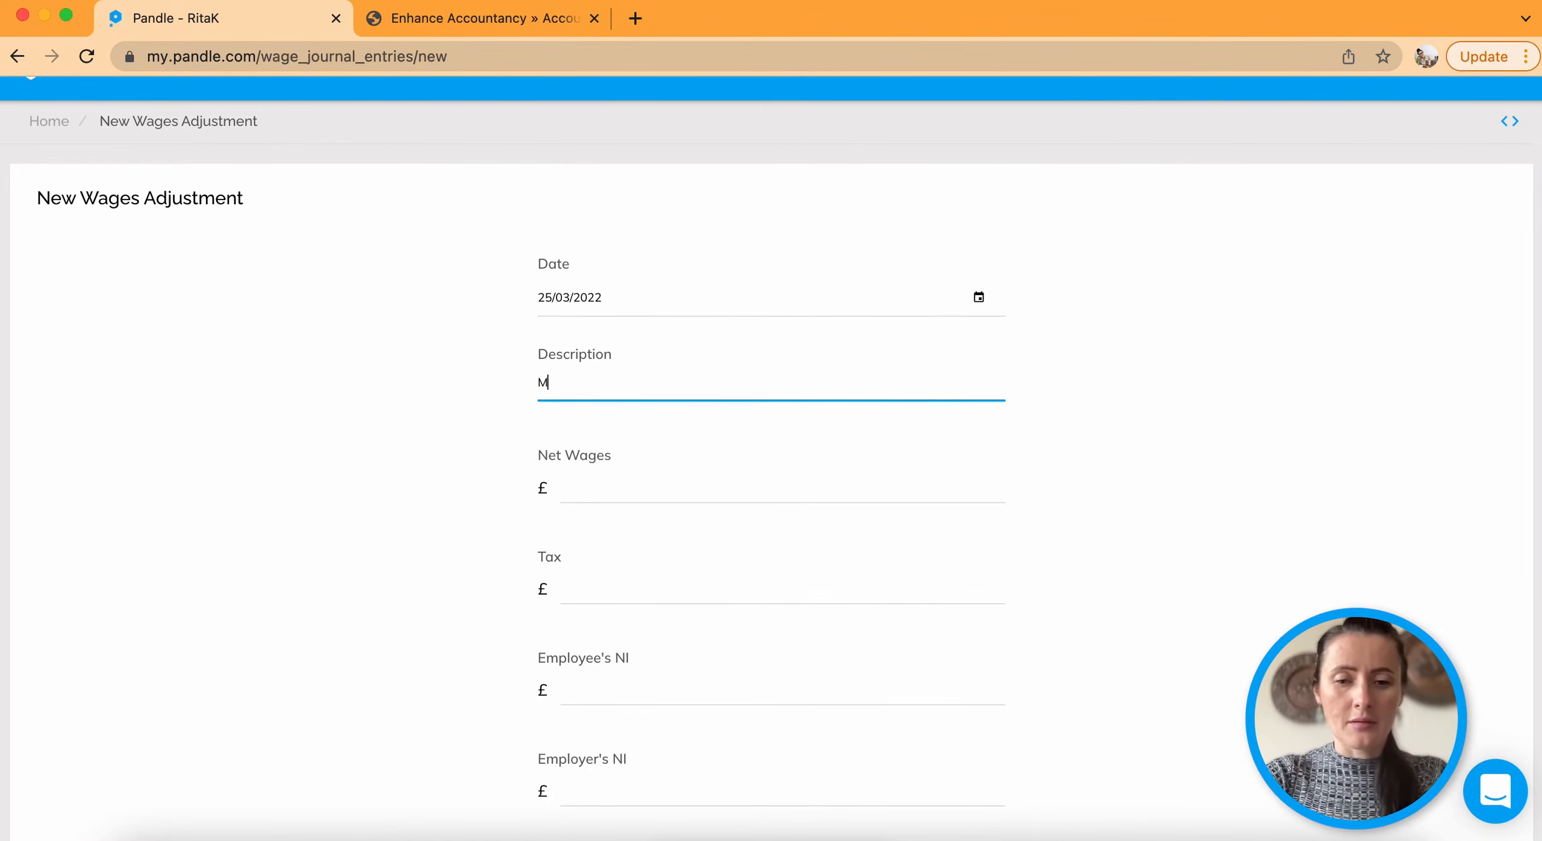
{"action": "type", "text": "ar-22 Payroll"}
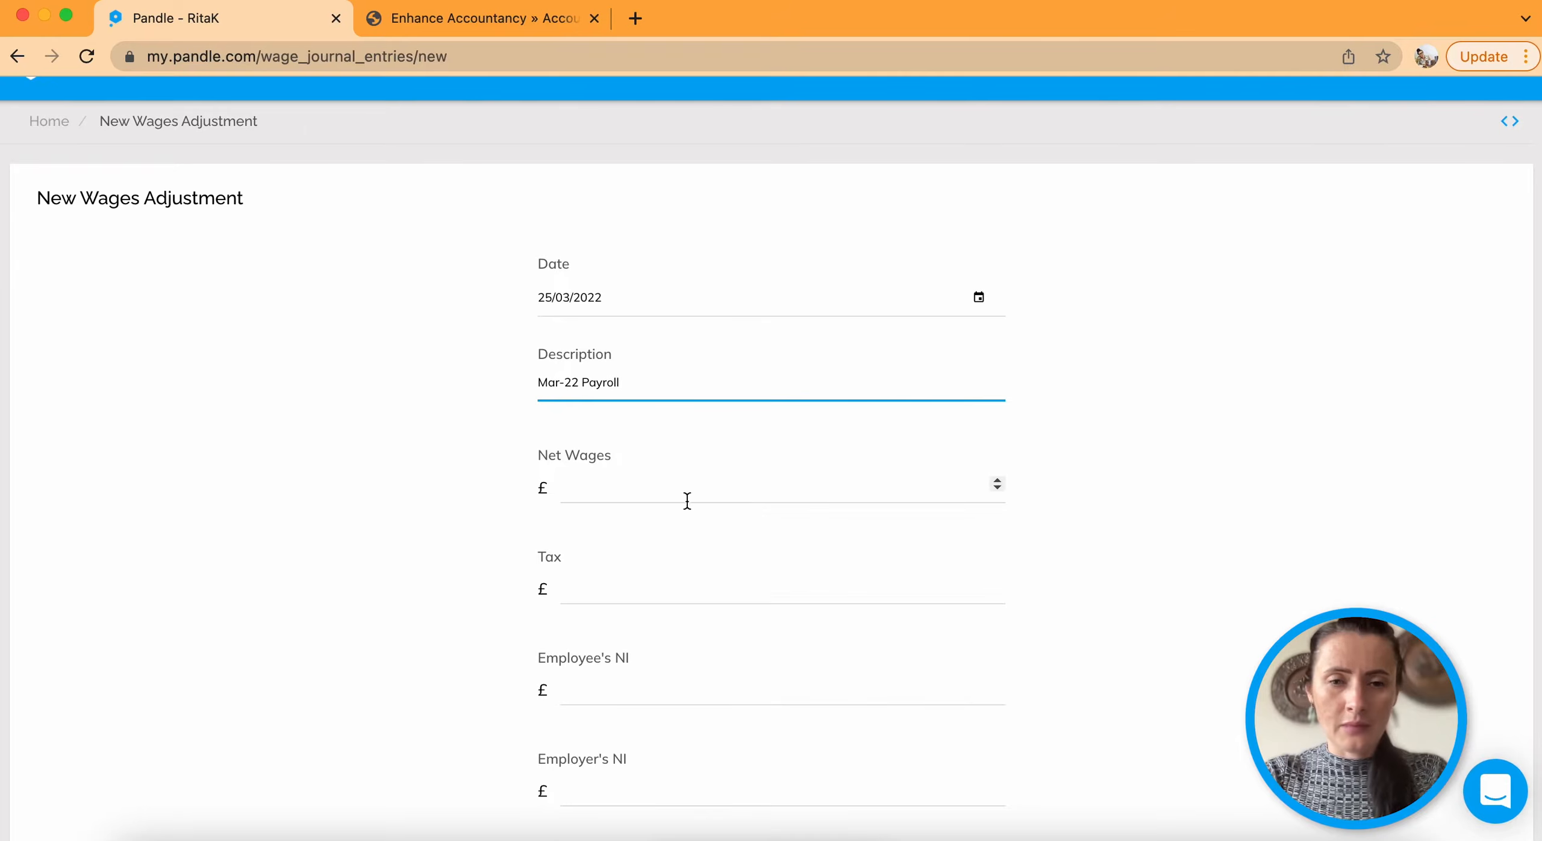
{"action": "left_click", "coordinate": [422, 464]}
{"action": "scroll", "coordinate": [423, 464], "scroll_direction": "down", "scroll_amount": 5}
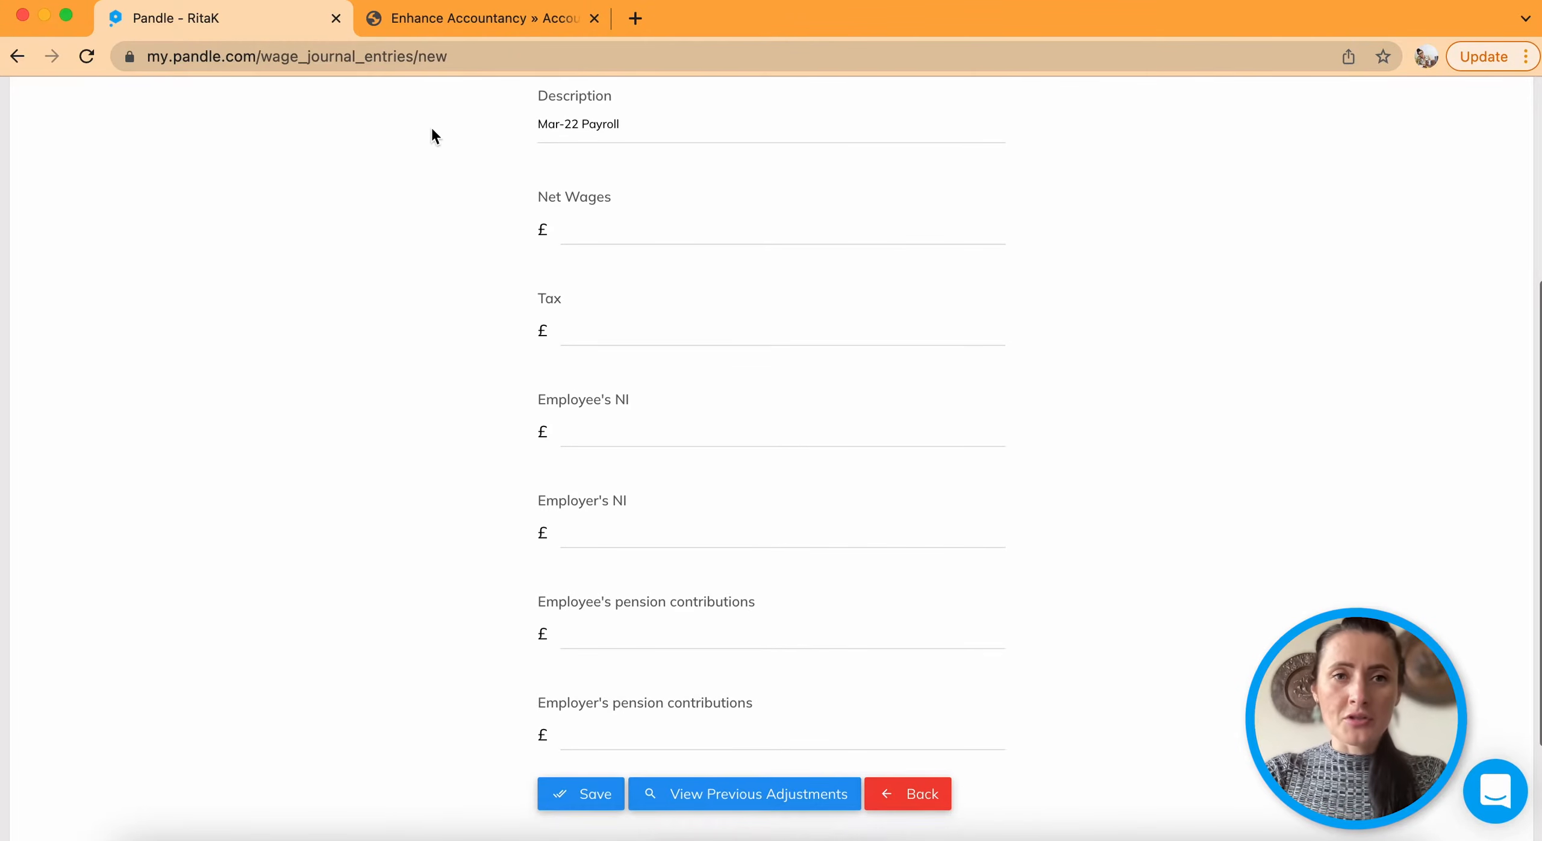
{"action": "left_click", "coordinate": [461, 20]}
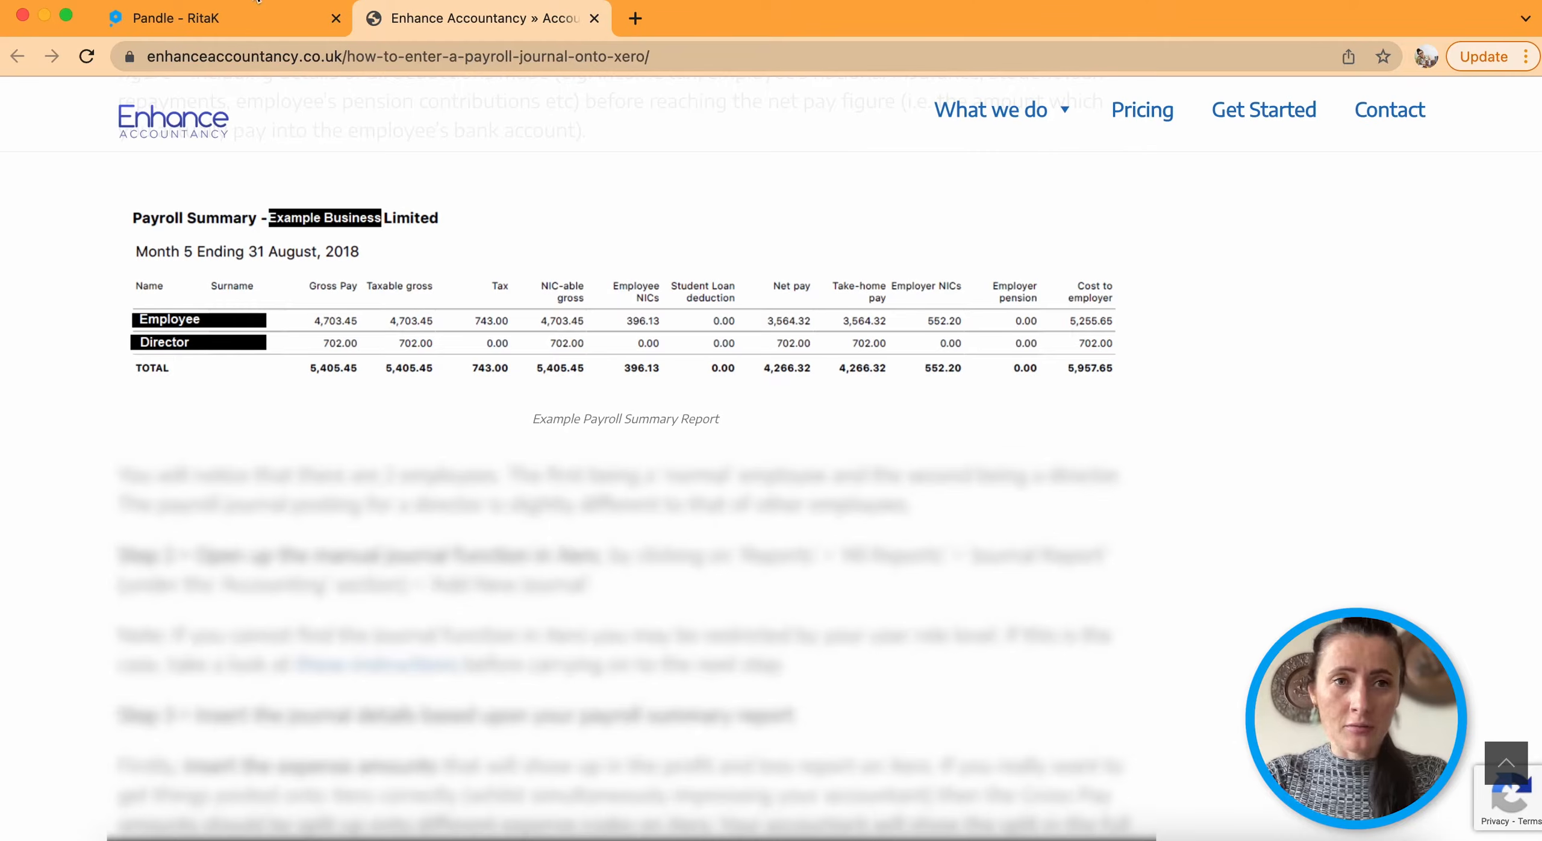
{"action": "left_click", "coordinate": [224, 23]}
{"action": "left_click", "coordinate": [658, 130]}
{"action": "type", "text": "Empl1"}
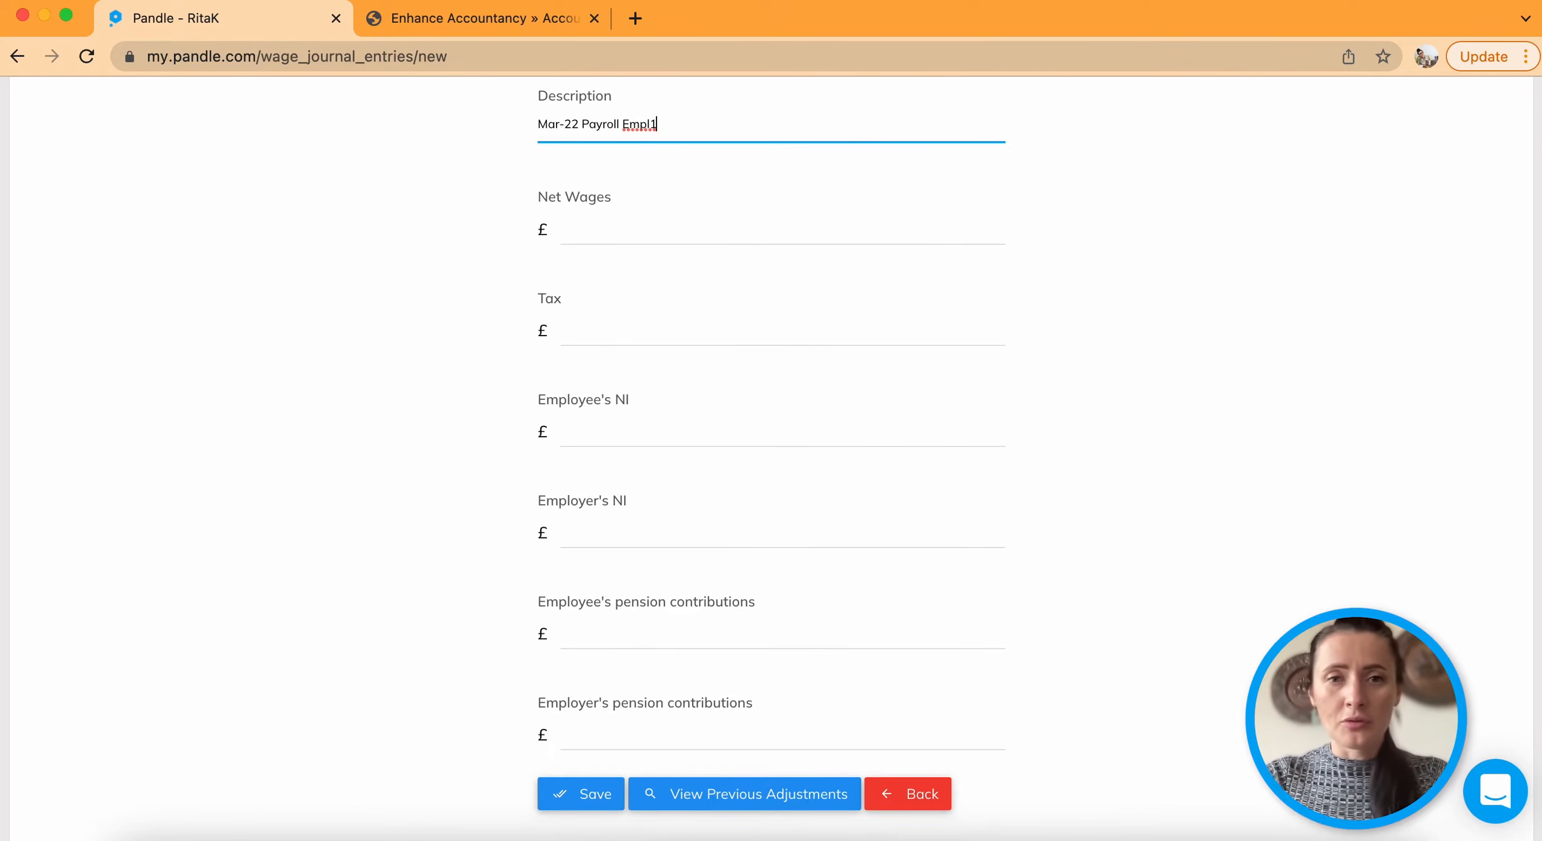
{"action": "key", "text": "BackSpace"}
{"action": "key", "text": "BackSpace"}
{"action": "key", "text": "BackSpace"}
{"action": "key", "text": "BackSpace"}
{"action": "key", "text": "BackSpace"}
{"action": "key", "text": "BackSpace"}
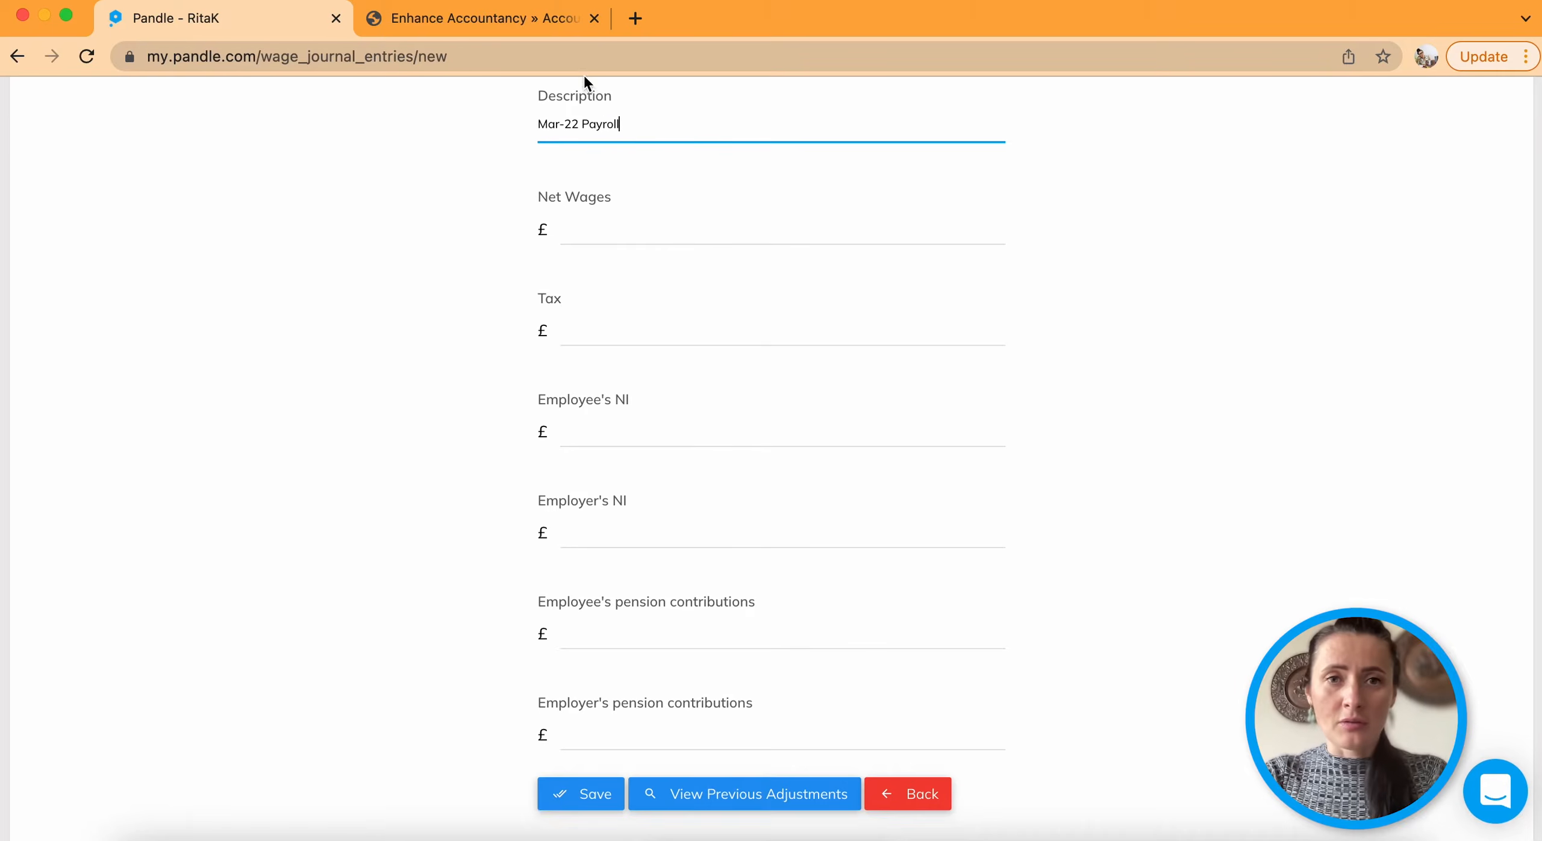
- Look up the total net pay in the payroll summary and enter 4266.32 as the adjustment's net wages
{"action": "left_click", "coordinate": [505, 19]}
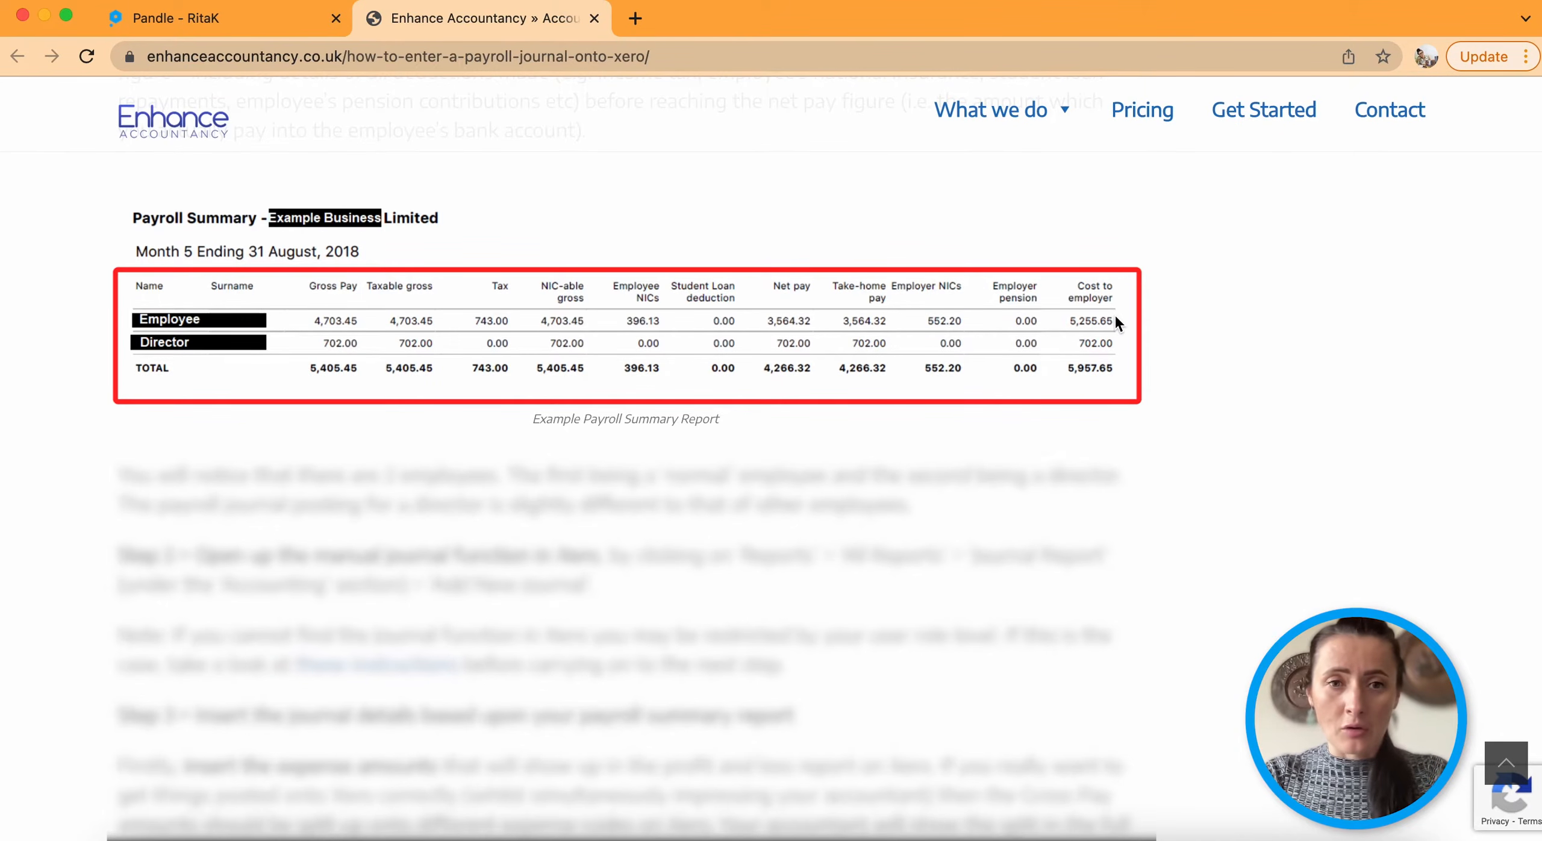
{"action": "left_click", "coordinate": [234, 29]}
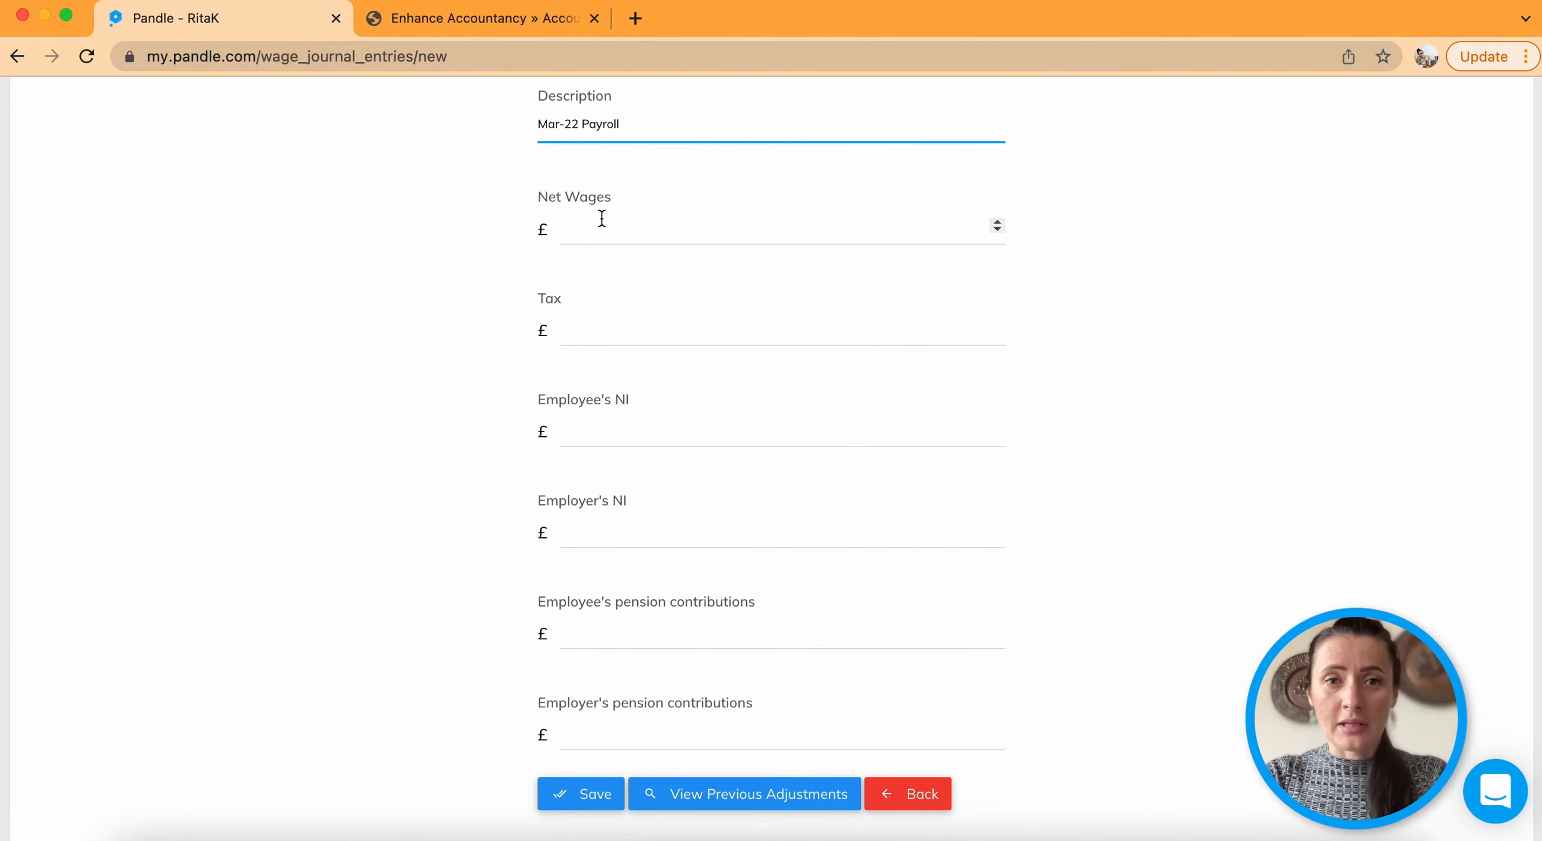
{"action": "left_click", "coordinate": [479, 18]}
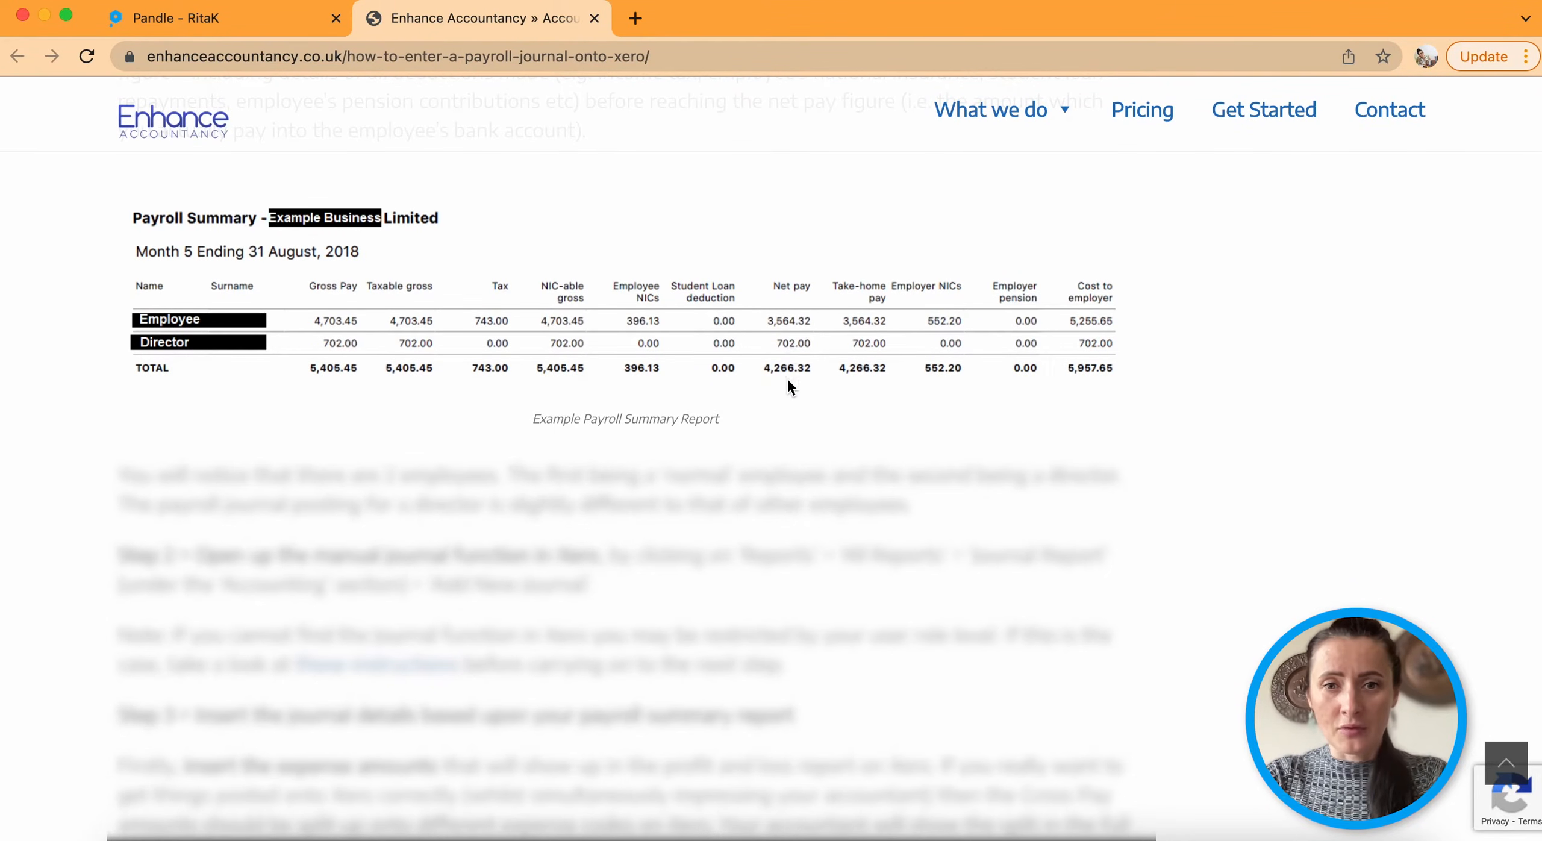
{"action": "left_click", "coordinate": [277, 24]}
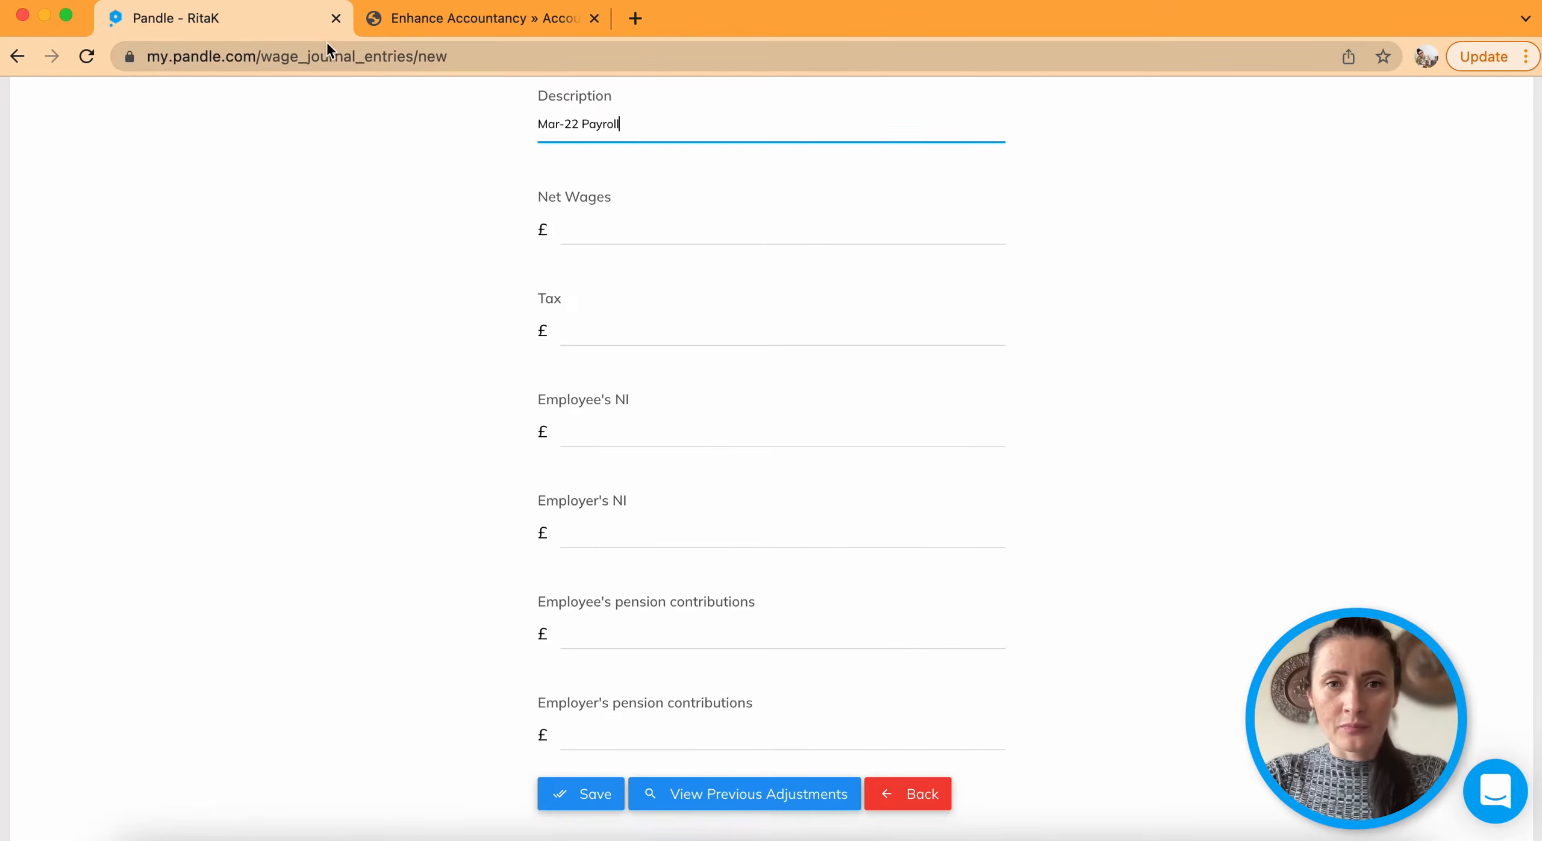
{"action": "left_click", "coordinate": [749, 227]}
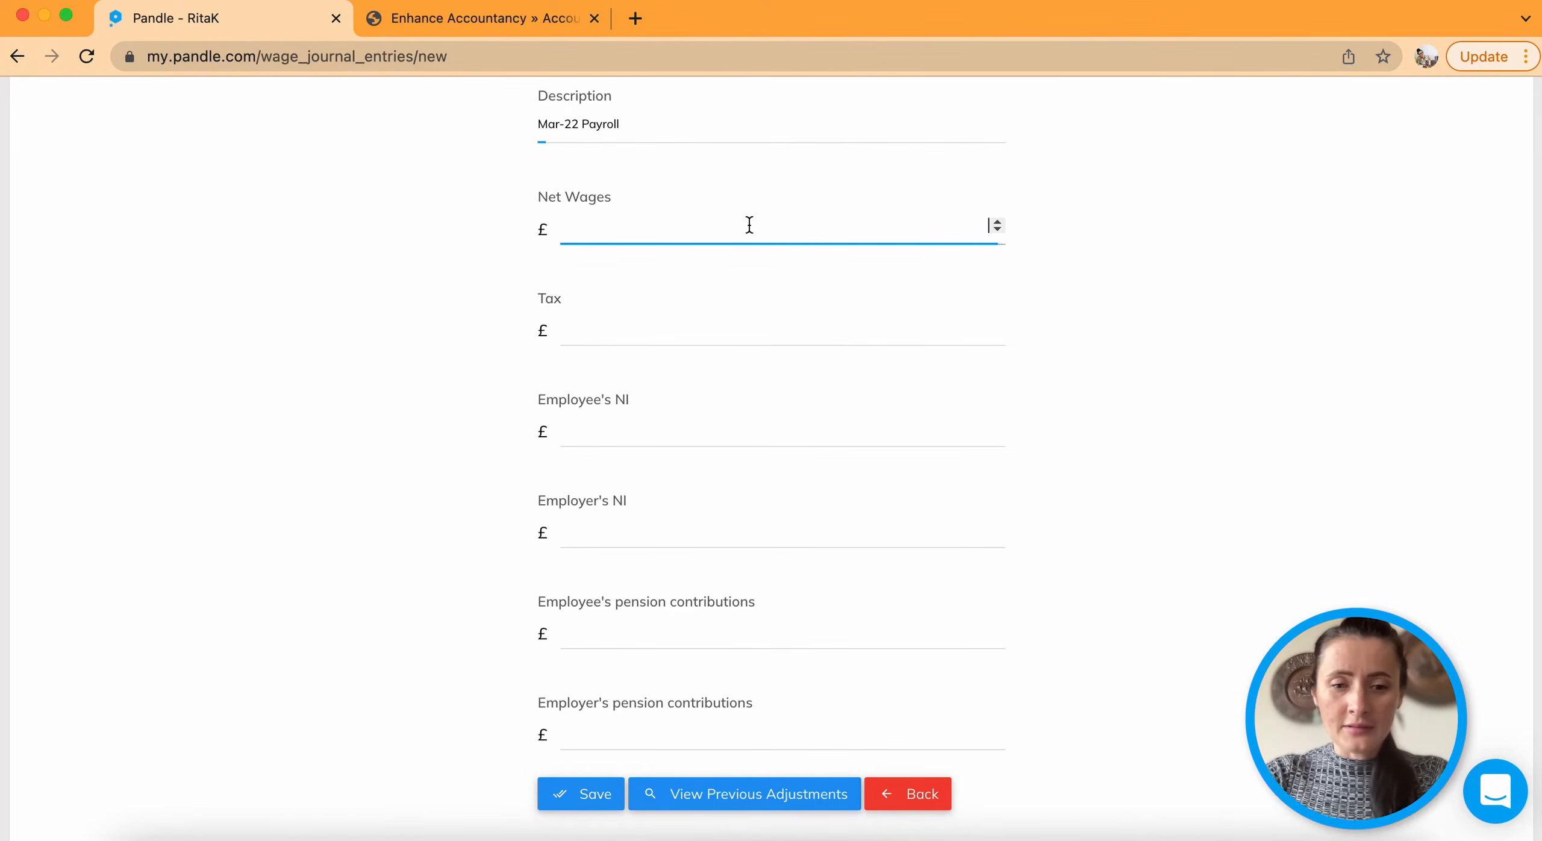
{"action": "type", "text": "4266"}
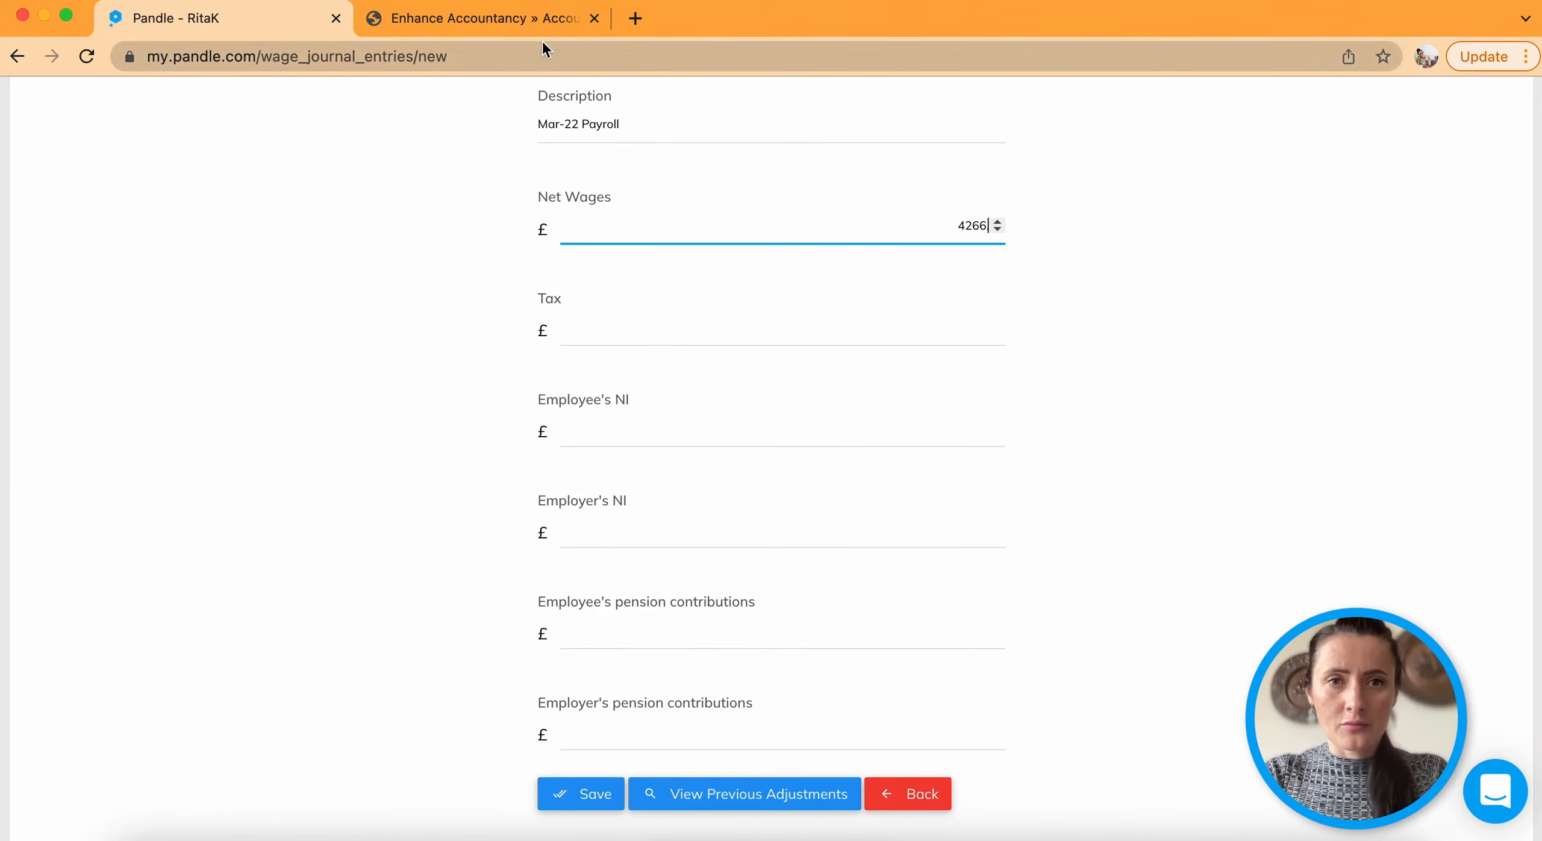
{"action": "left_click", "coordinate": [508, 19]}
{"action": "left_click", "coordinate": [259, 24]}
{"action": "type", "text": ".32"}
- Enter the payroll summary's total tax of 743 as the adjustment's tax amount
{"action": "left_click", "coordinate": [662, 329]}
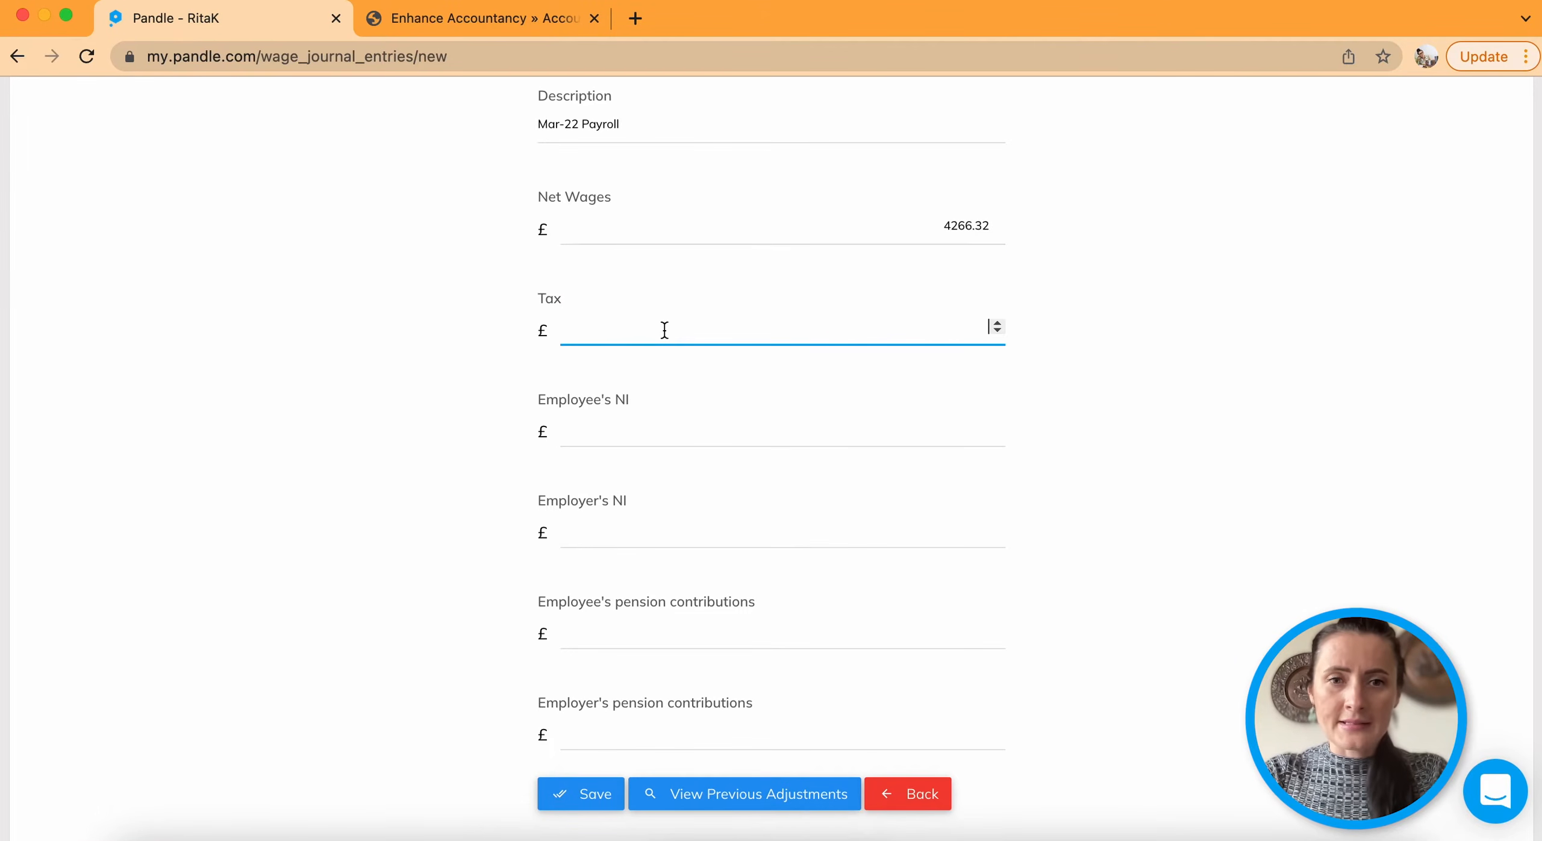
{"action": "left_click", "coordinate": [487, 19]}
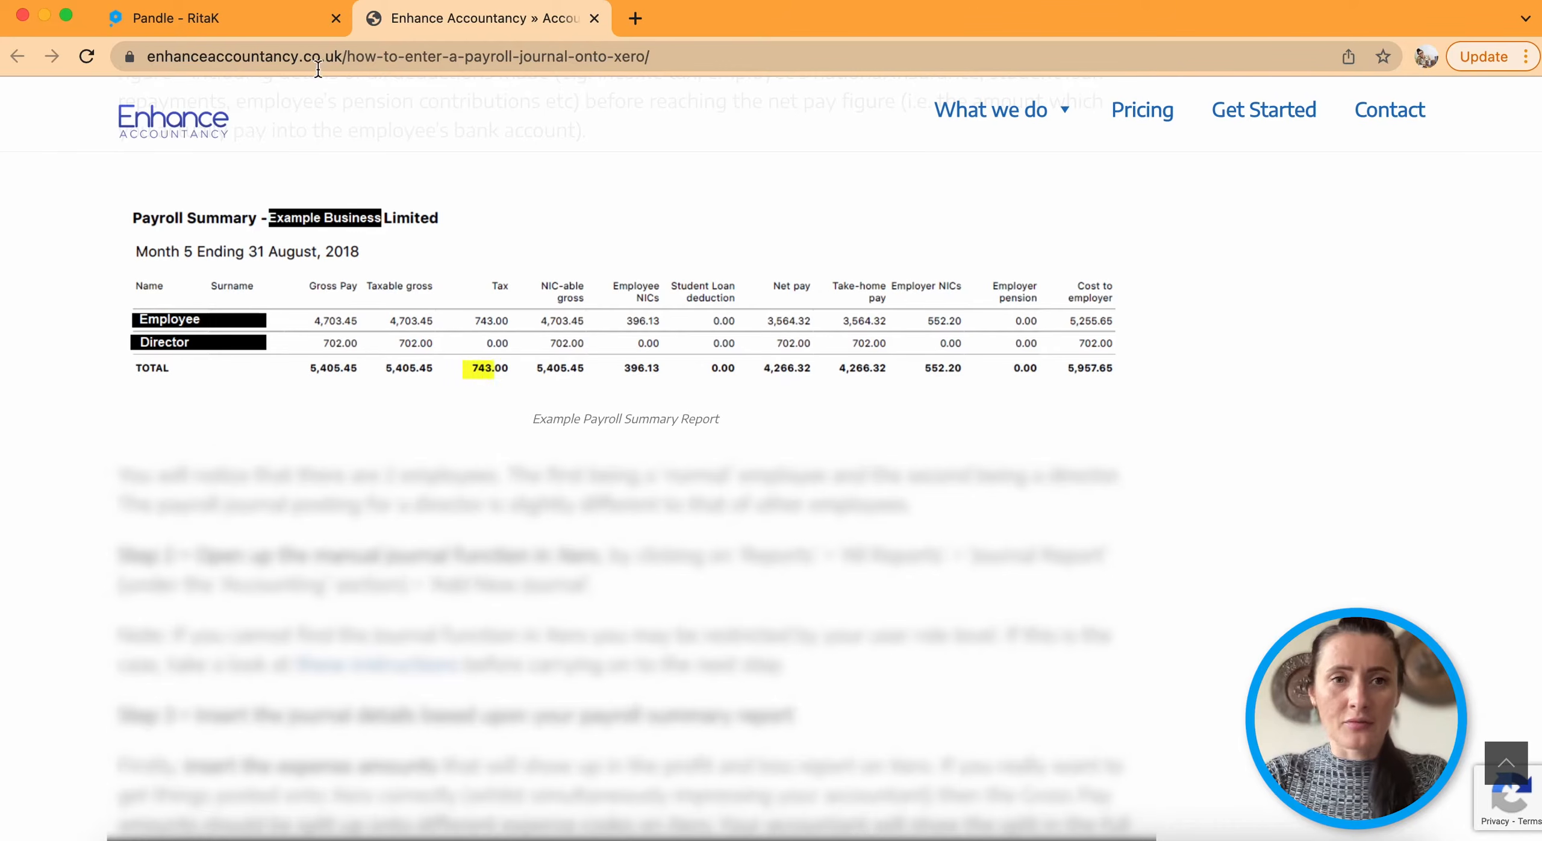
{"action": "left_click", "coordinate": [268, 20]}
{"action": "type", "text": "743"}
- Enter the payroll summary's total employee NICs of 396.13 as the Employee's NI
{"action": "left_click", "coordinate": [704, 421]}
{"action": "type", "text": "0"}
{"action": "left_click", "coordinate": [482, 18]}
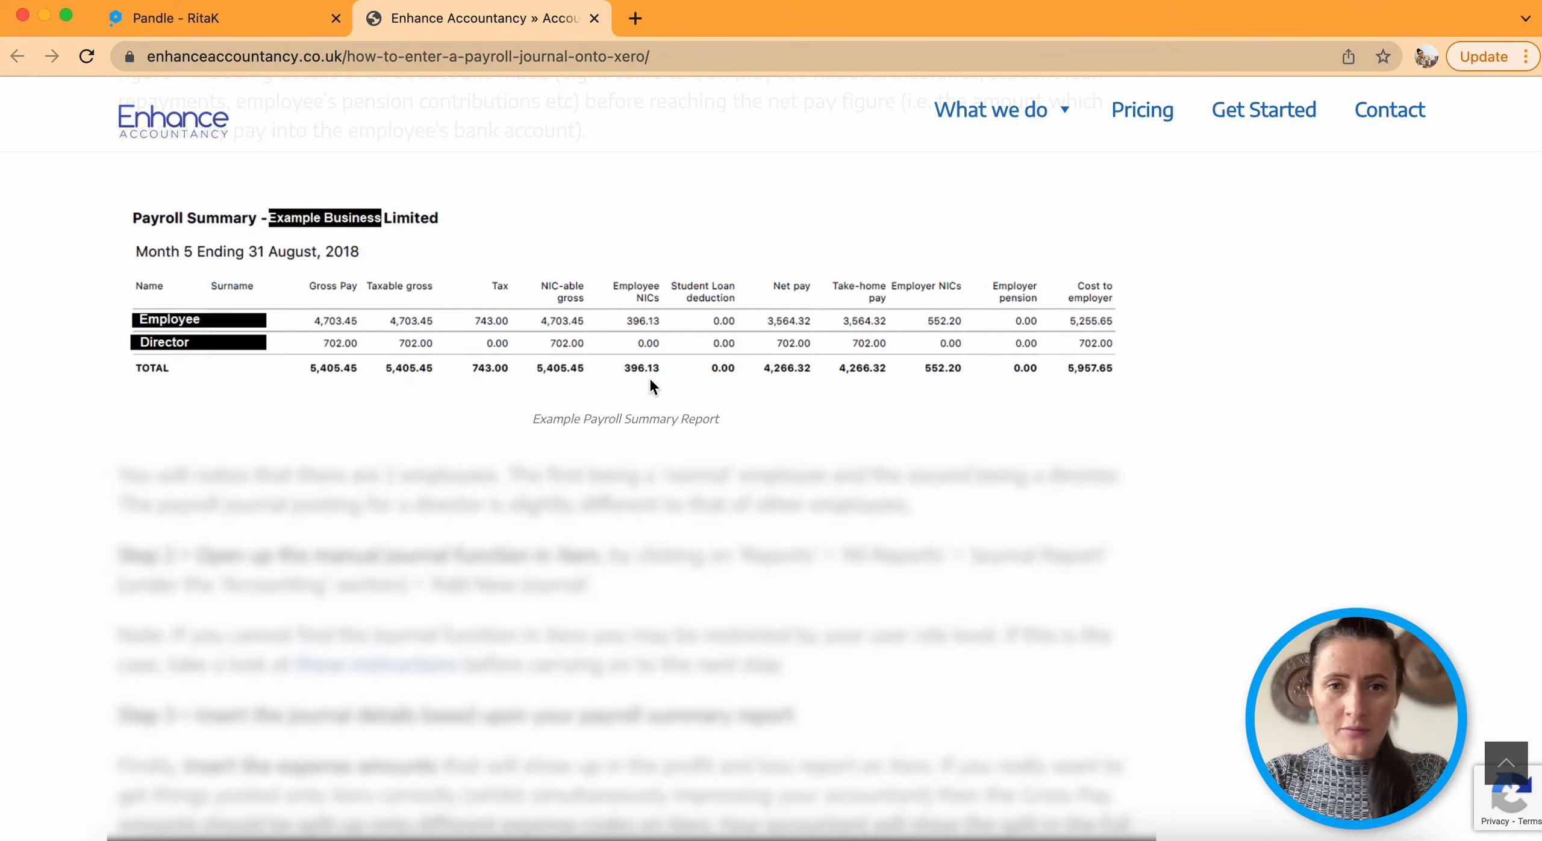
{"action": "left_click", "coordinate": [223, 24]}
{"action": "key", "text": "BackSpace"}
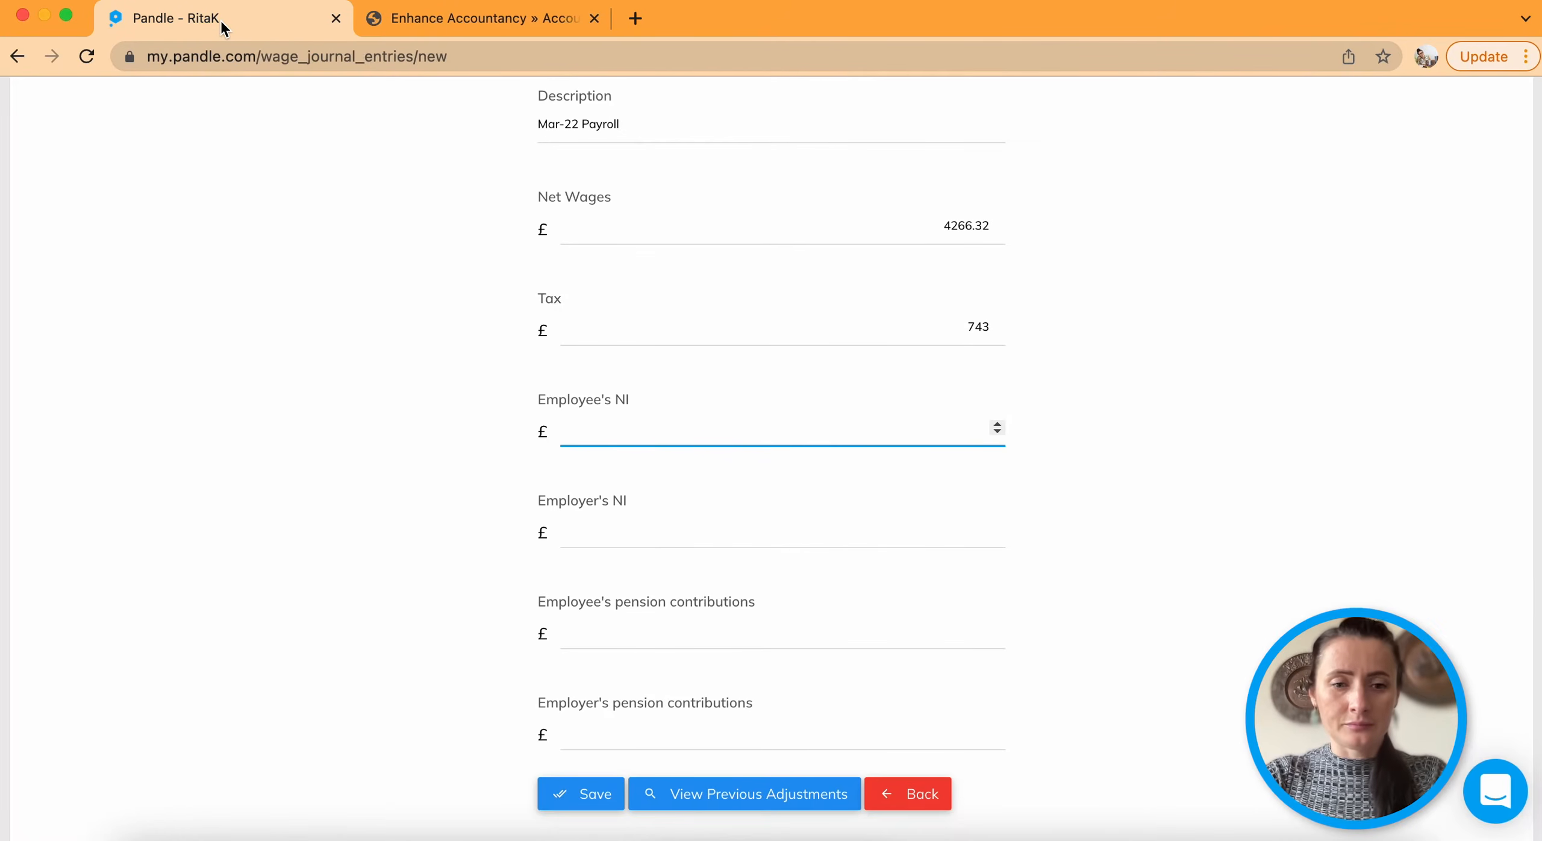
{"action": "type", "text": "396"}
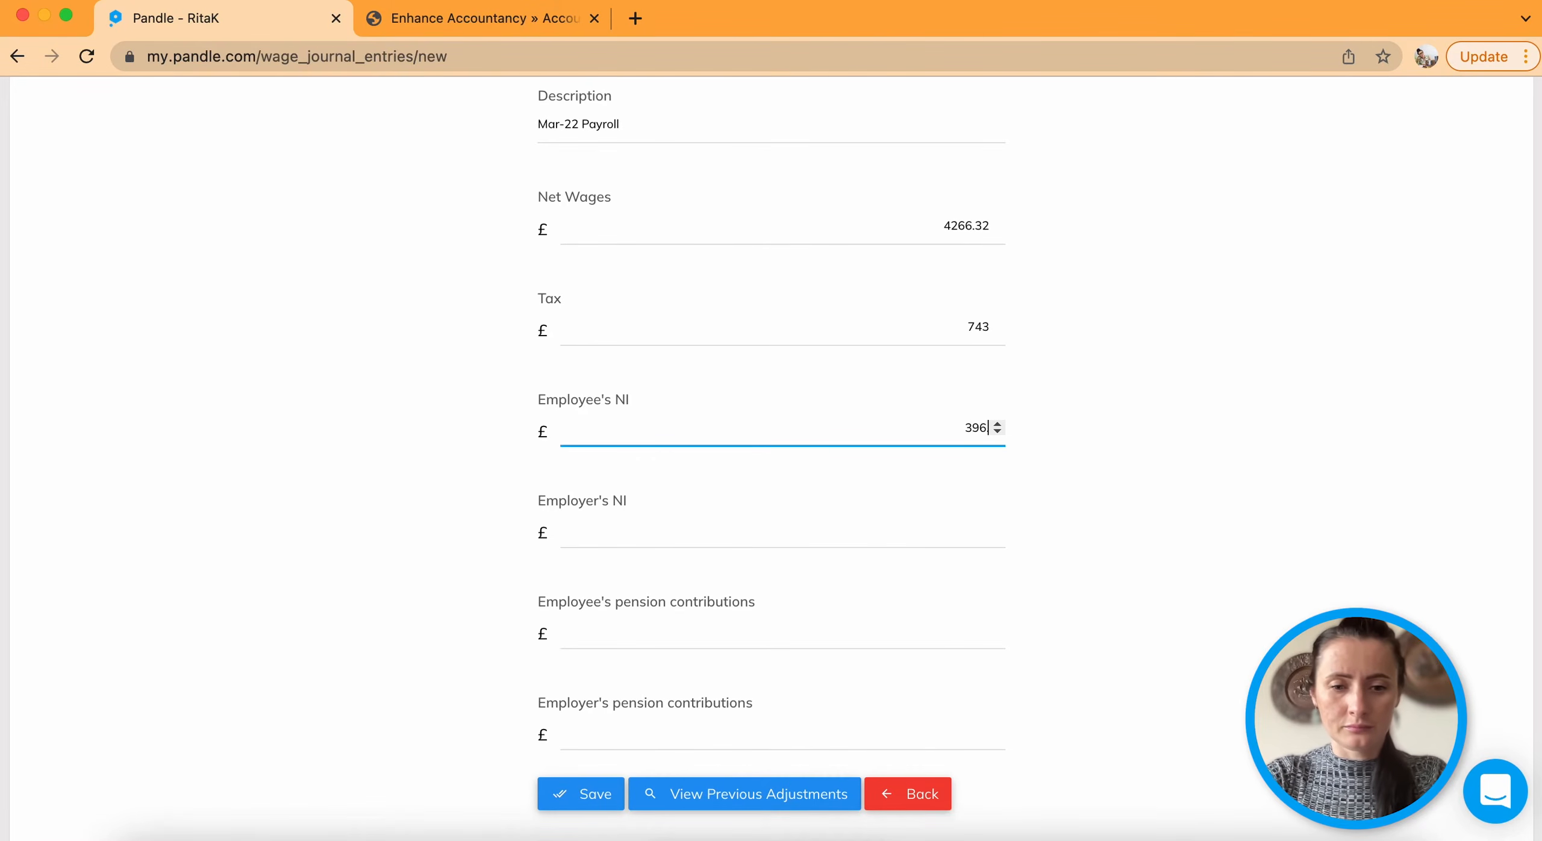
{"action": "type", "text": ".13"}
- Enter the payroll summary's total employer NICs of 552.20 as the Employer's NI
{"action": "scroll", "coordinate": [822, 403], "scroll_direction": "down", "scroll_amount": 3}
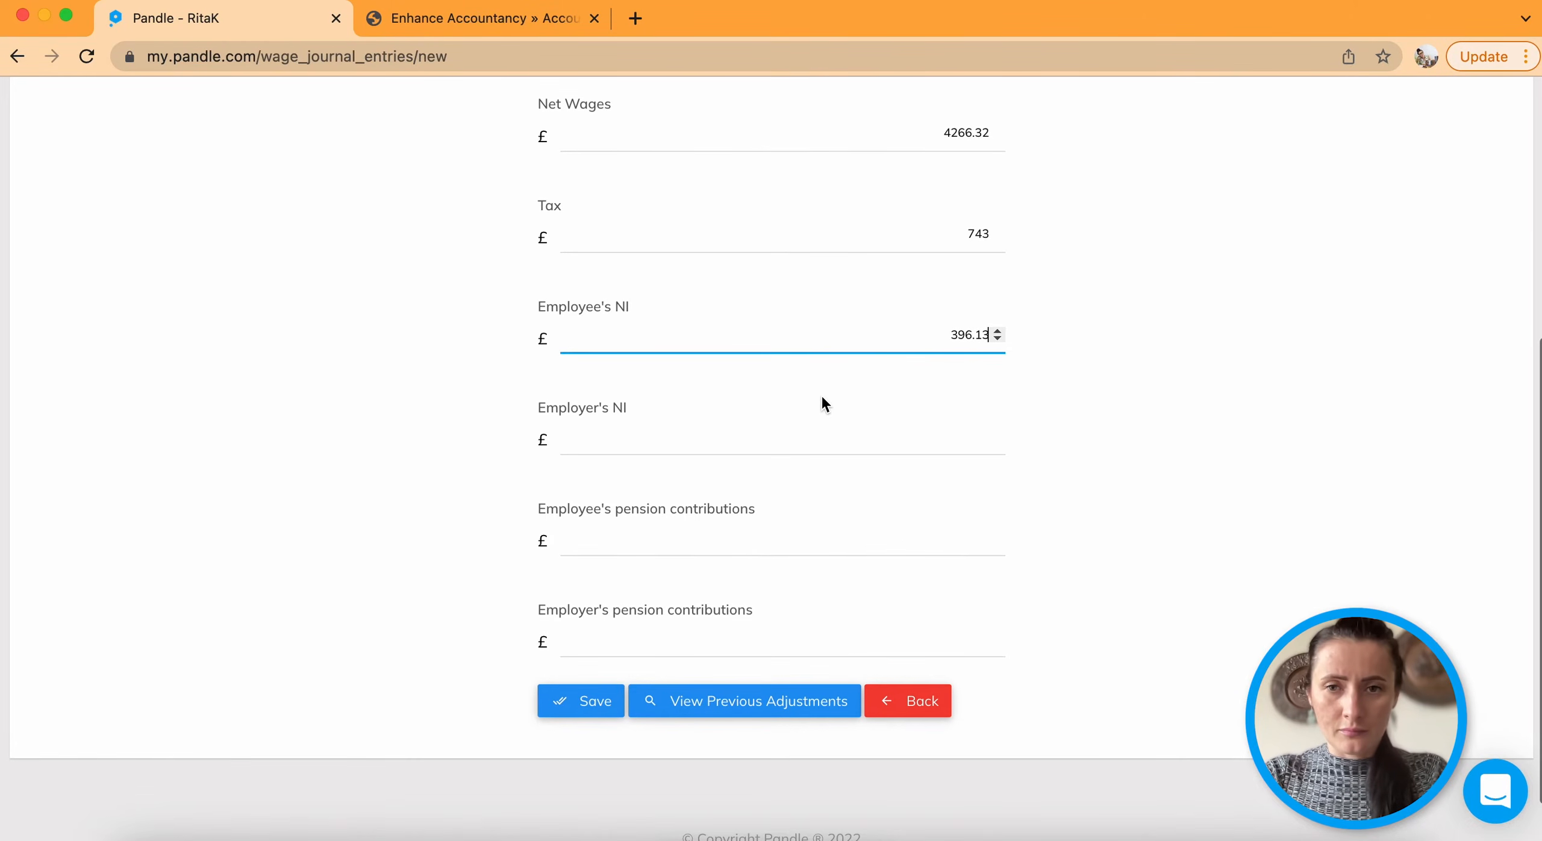
{"action": "left_click", "coordinate": [899, 434]}
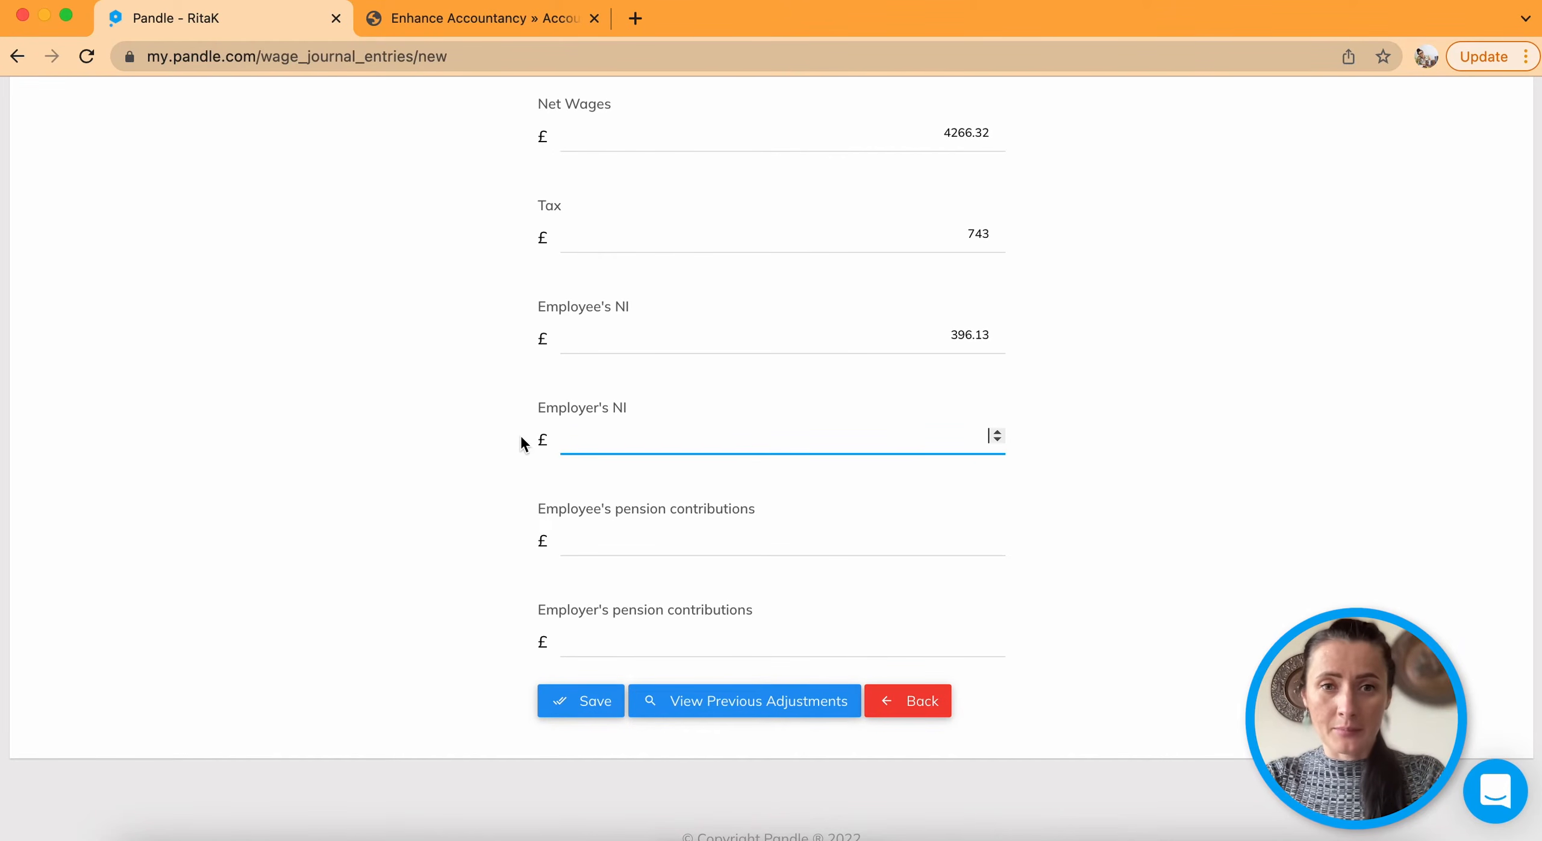
{"action": "left_click", "coordinate": [481, 18]}
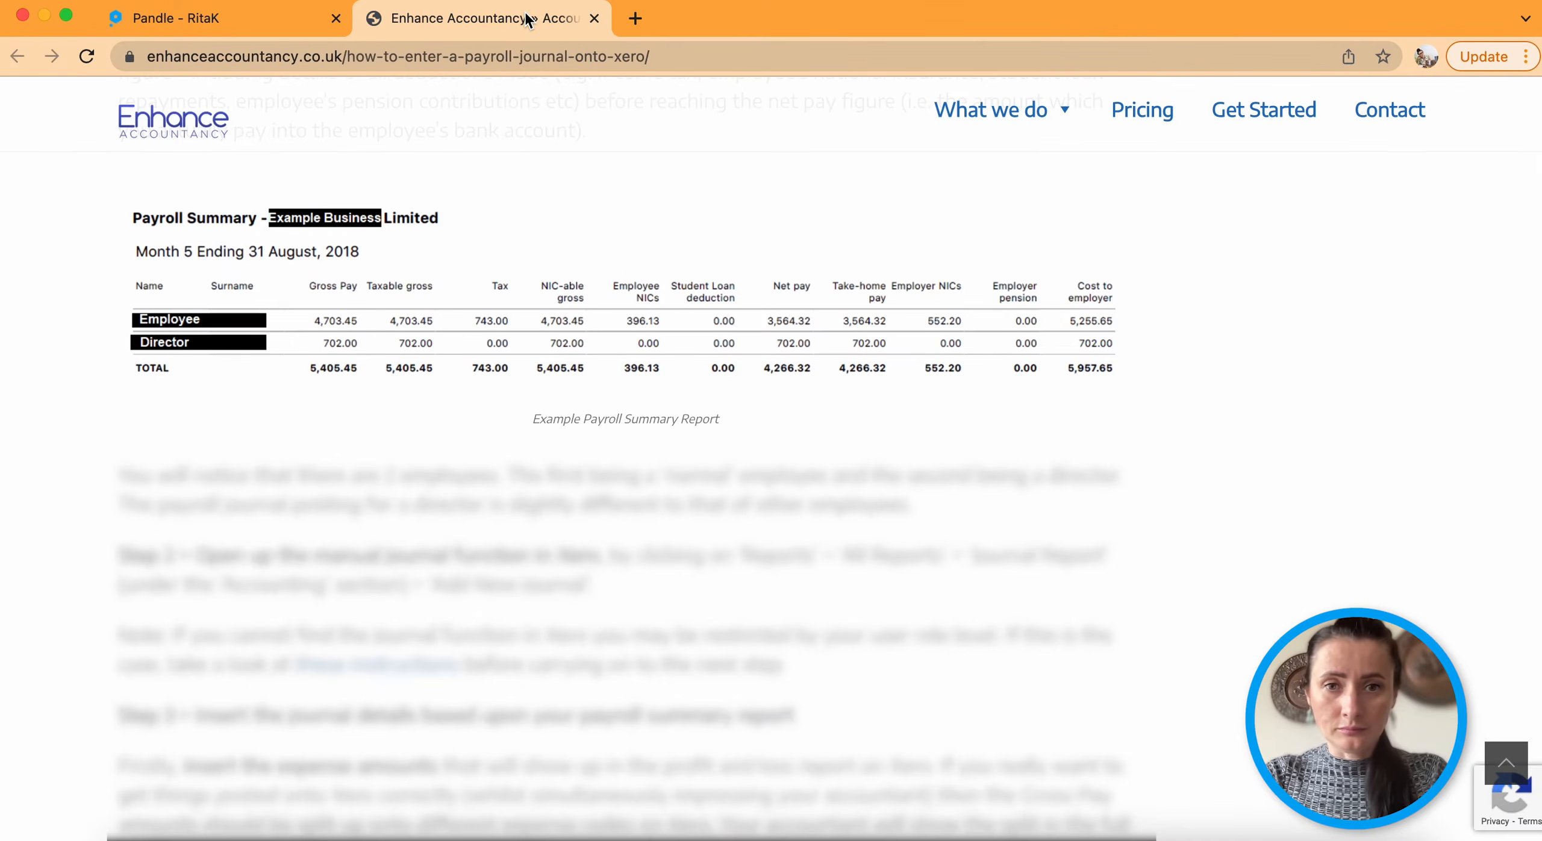
{"action": "left_click", "coordinate": [286, 20]}
{"action": "type", "text": "552.20"}
- Check the pension figures in the payroll summary and set both the employee's and employer's pension contributions to 0
{"action": "left_click", "coordinate": [890, 522]}
{"action": "left_click", "coordinate": [481, 18]}
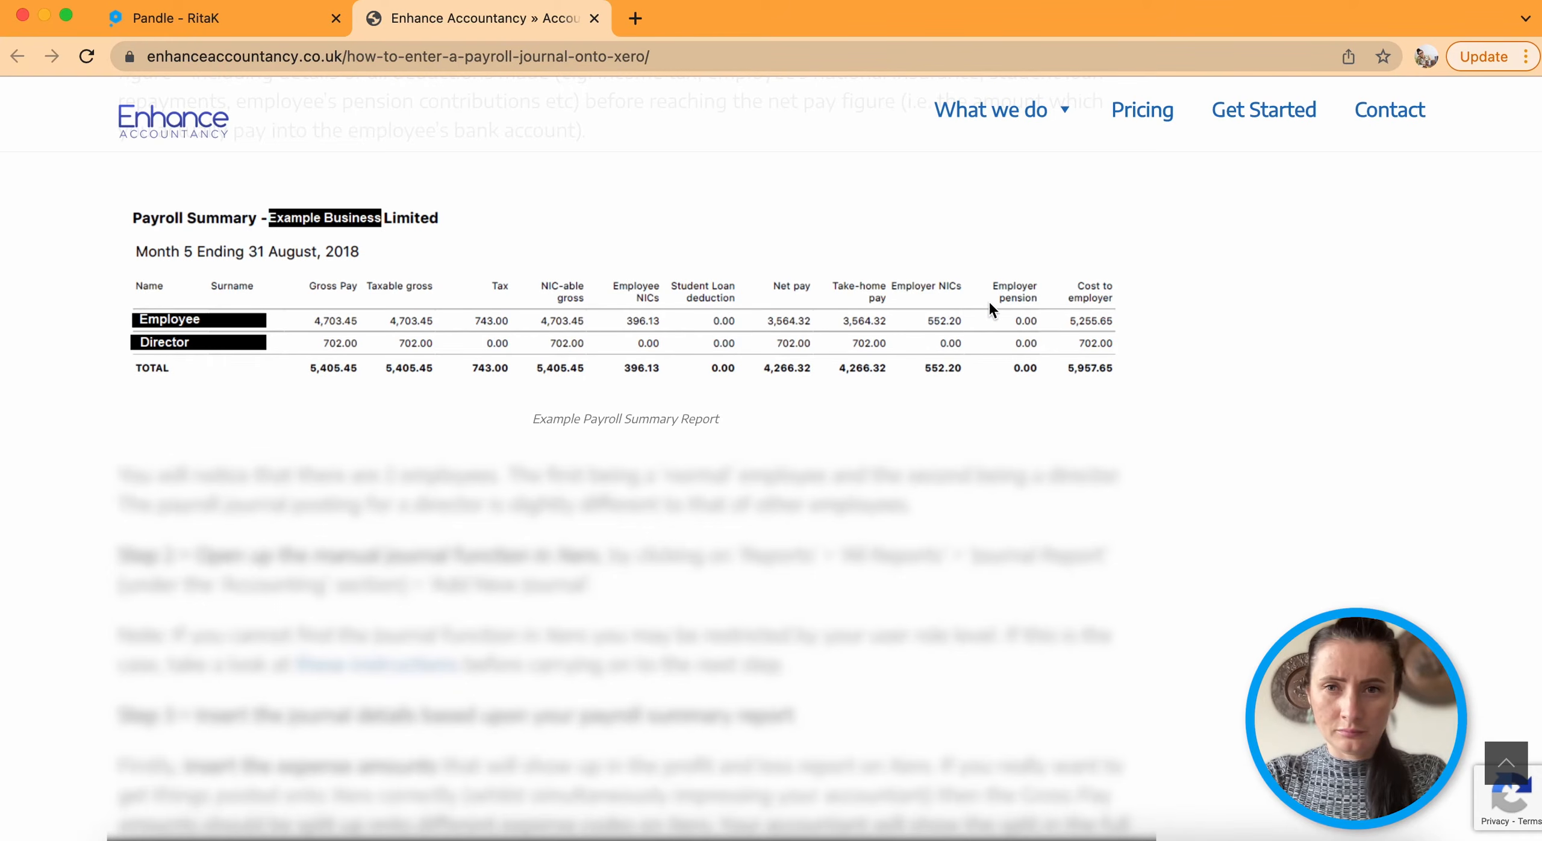
{"action": "left_click", "coordinate": [284, 18]}
{"action": "type", "text": "0"}
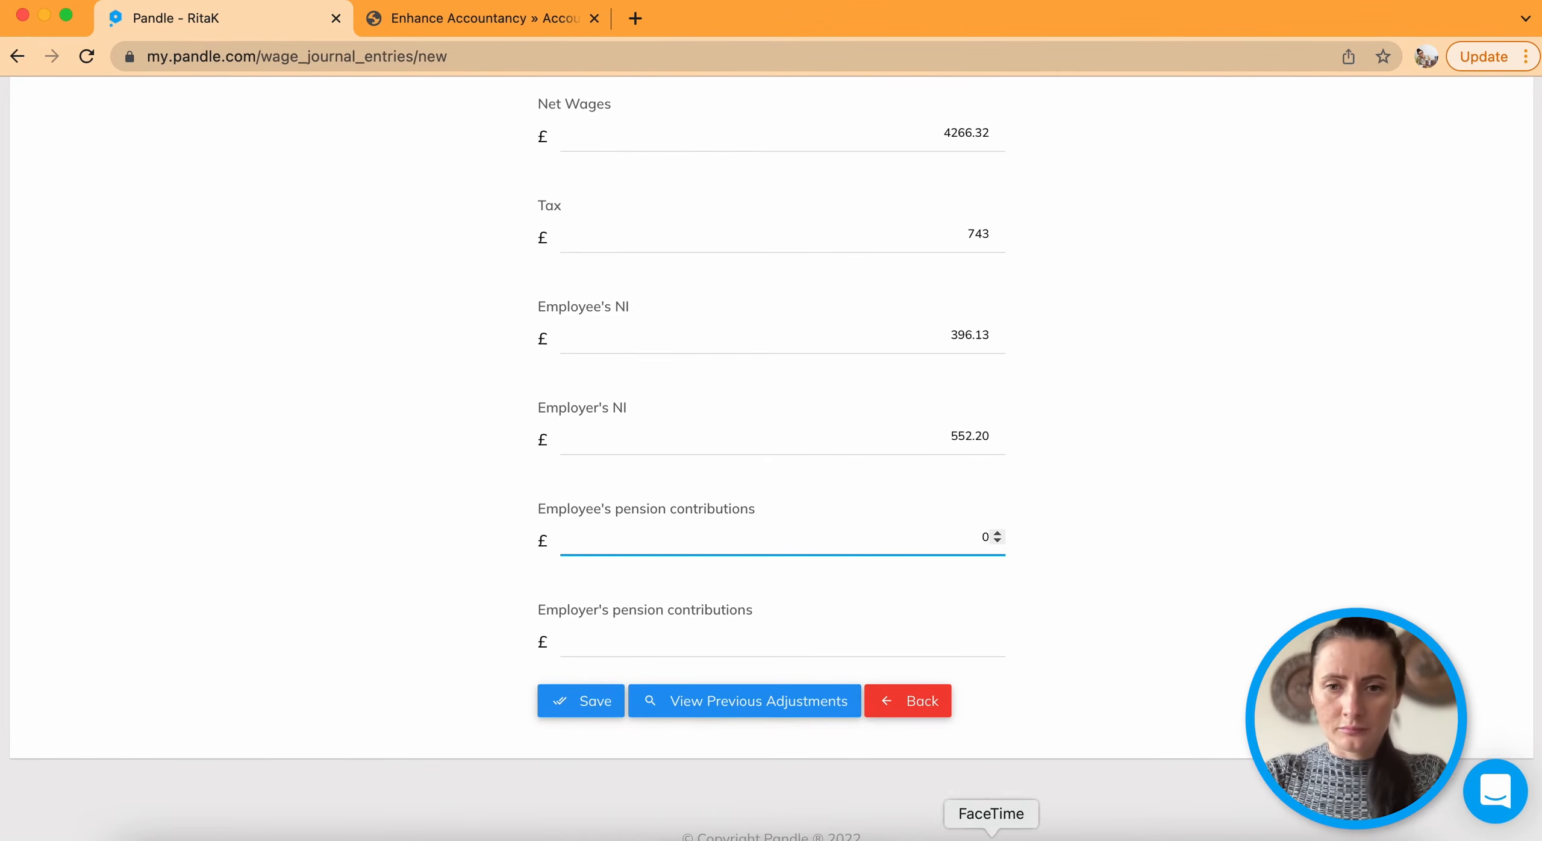
{"action": "left_click", "coordinate": [976, 640]}
{"action": "type", "text": "0"}
{"action": "left_click", "coordinate": [1108, 641]}
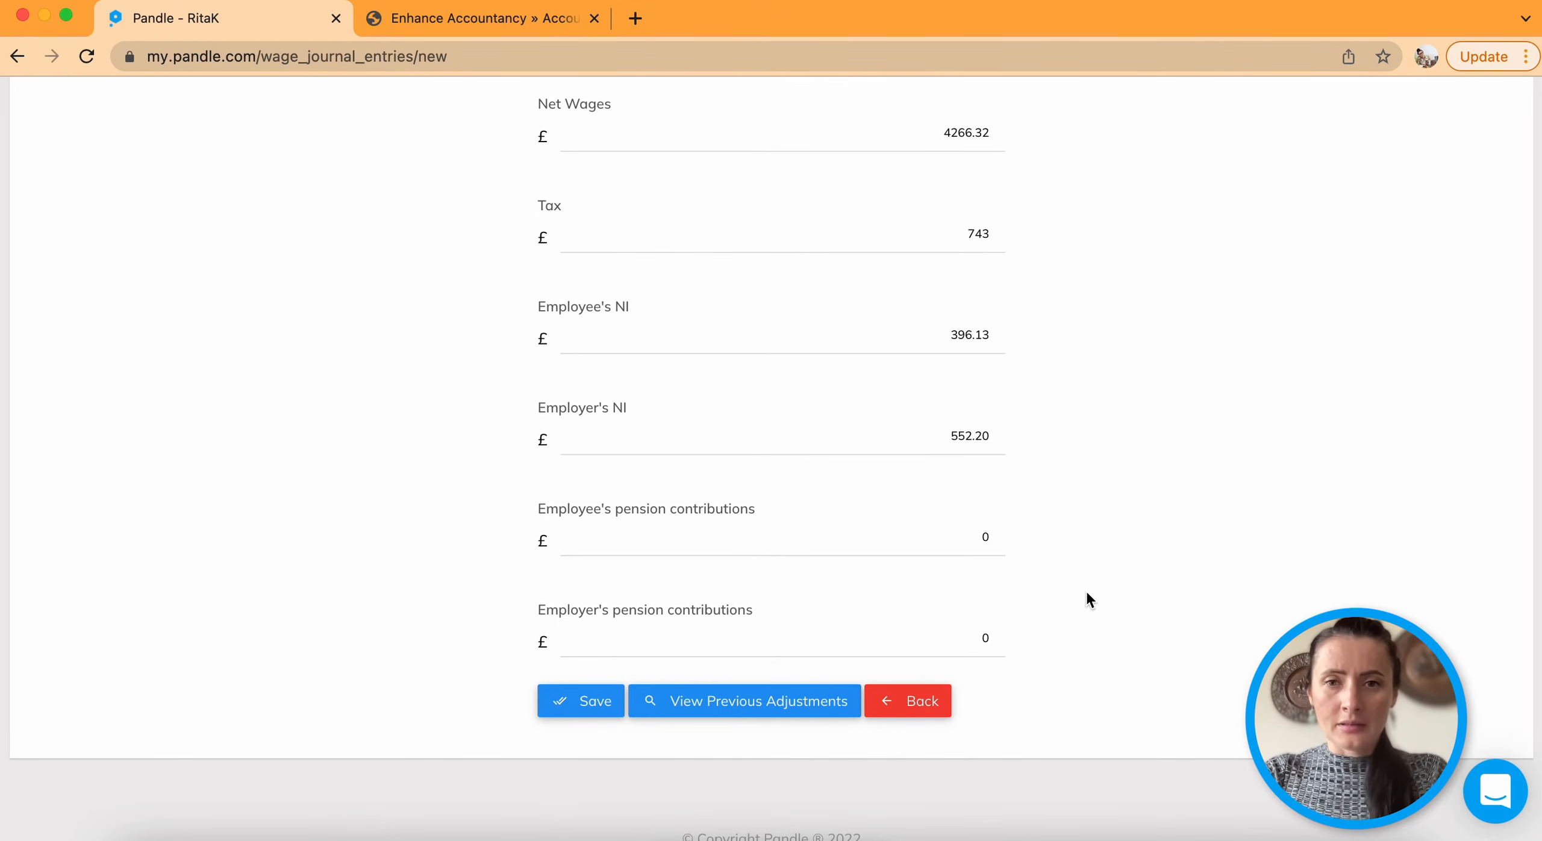
- Review the completed wages adjustment entries and save the adjustment
{"action": "scroll", "coordinate": [1086, 589], "scroll_direction": "up", "scroll_amount": 1}
{"action": "scroll", "coordinate": [1086, 589], "scroll_direction": "up", "scroll_amount": 4}
{"action": "scroll", "coordinate": [1085, 588], "scroll_direction": "down", "scroll_amount": 3}
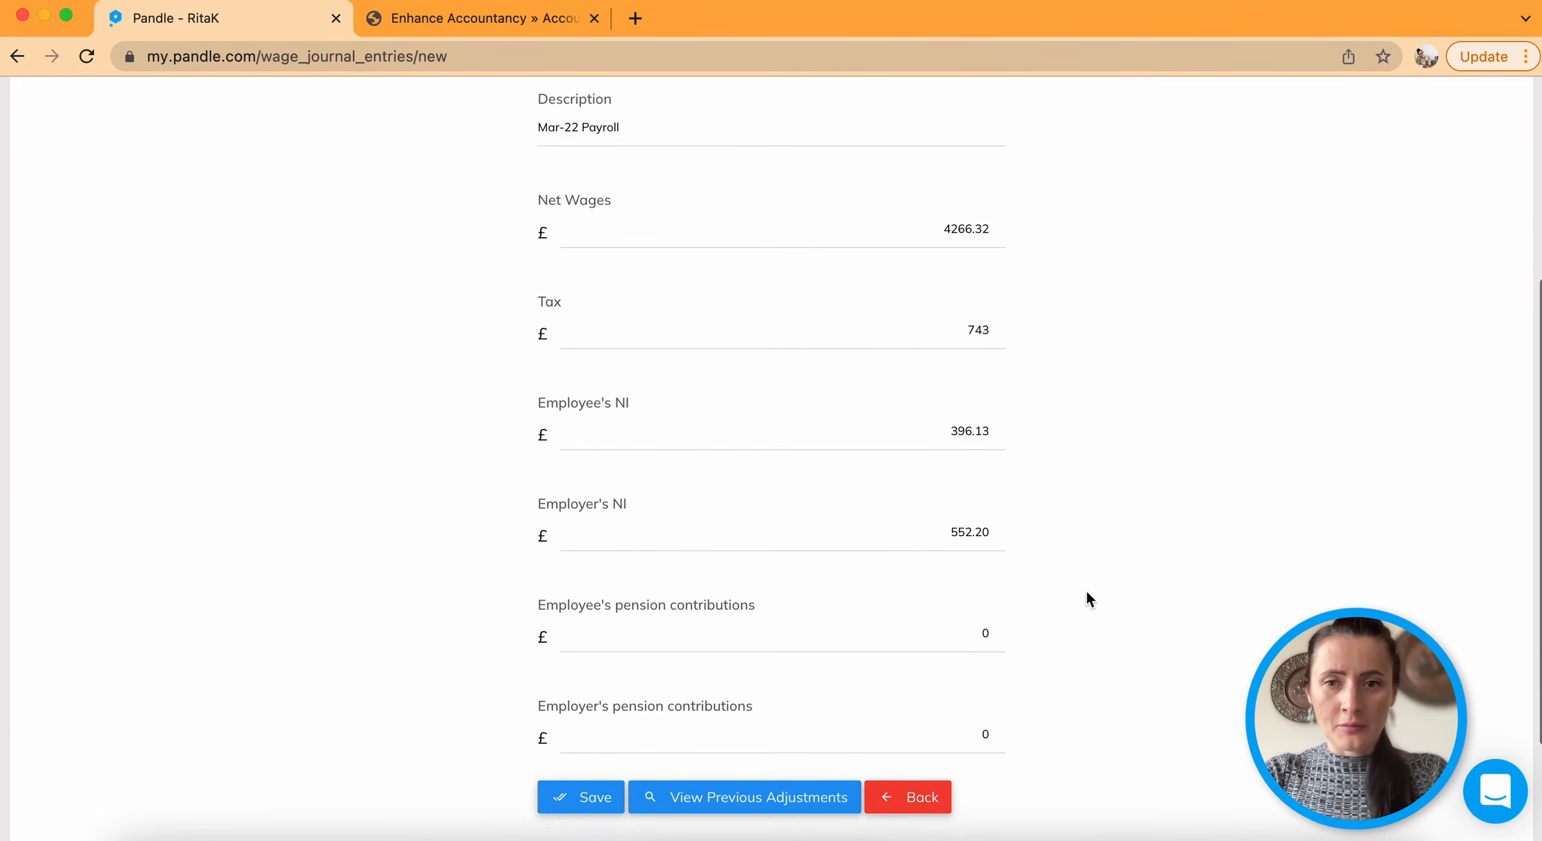
{"action": "scroll", "coordinate": [1085, 588], "scroll_direction": "down", "scroll_amount": 1}
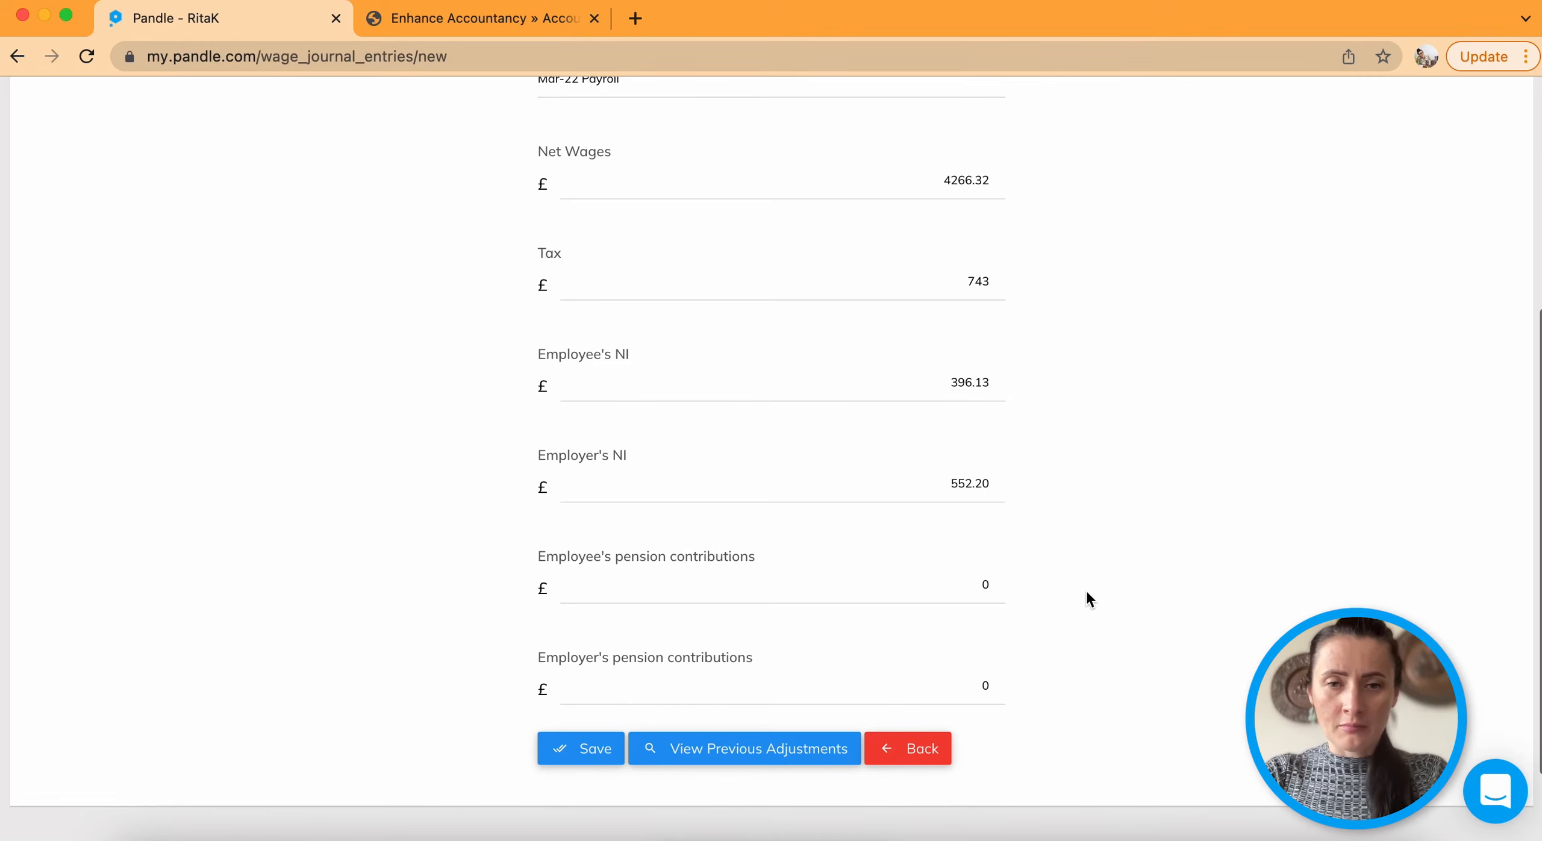
{"action": "left_click", "coordinate": [600, 752]}
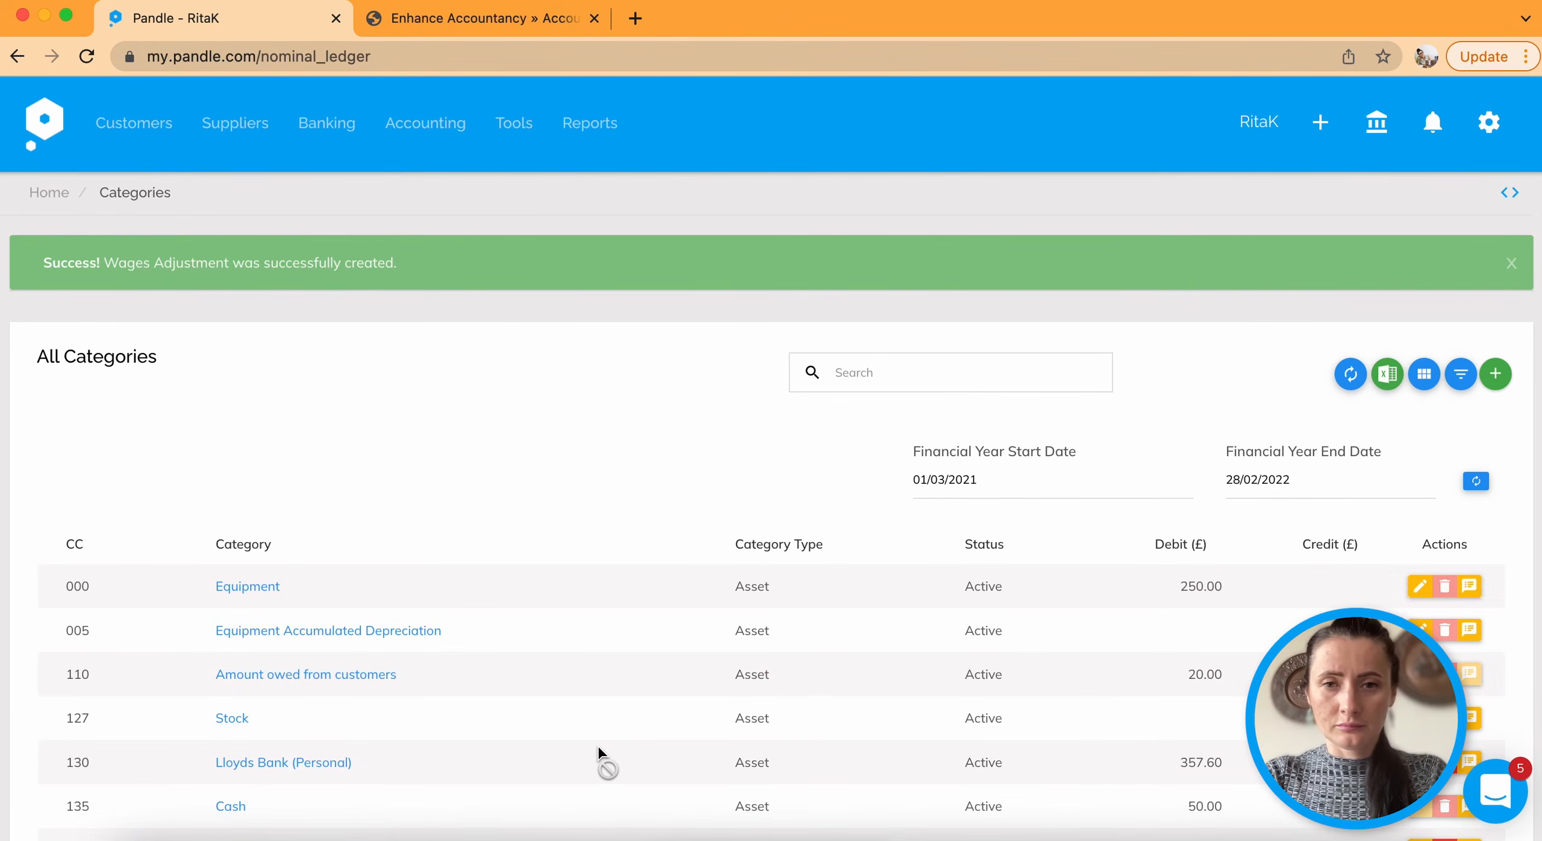
- Open another blank new wages adjustment
{"action": "left_click", "coordinate": [1321, 123]}
{"action": "left_click", "coordinate": [1237, 571]}
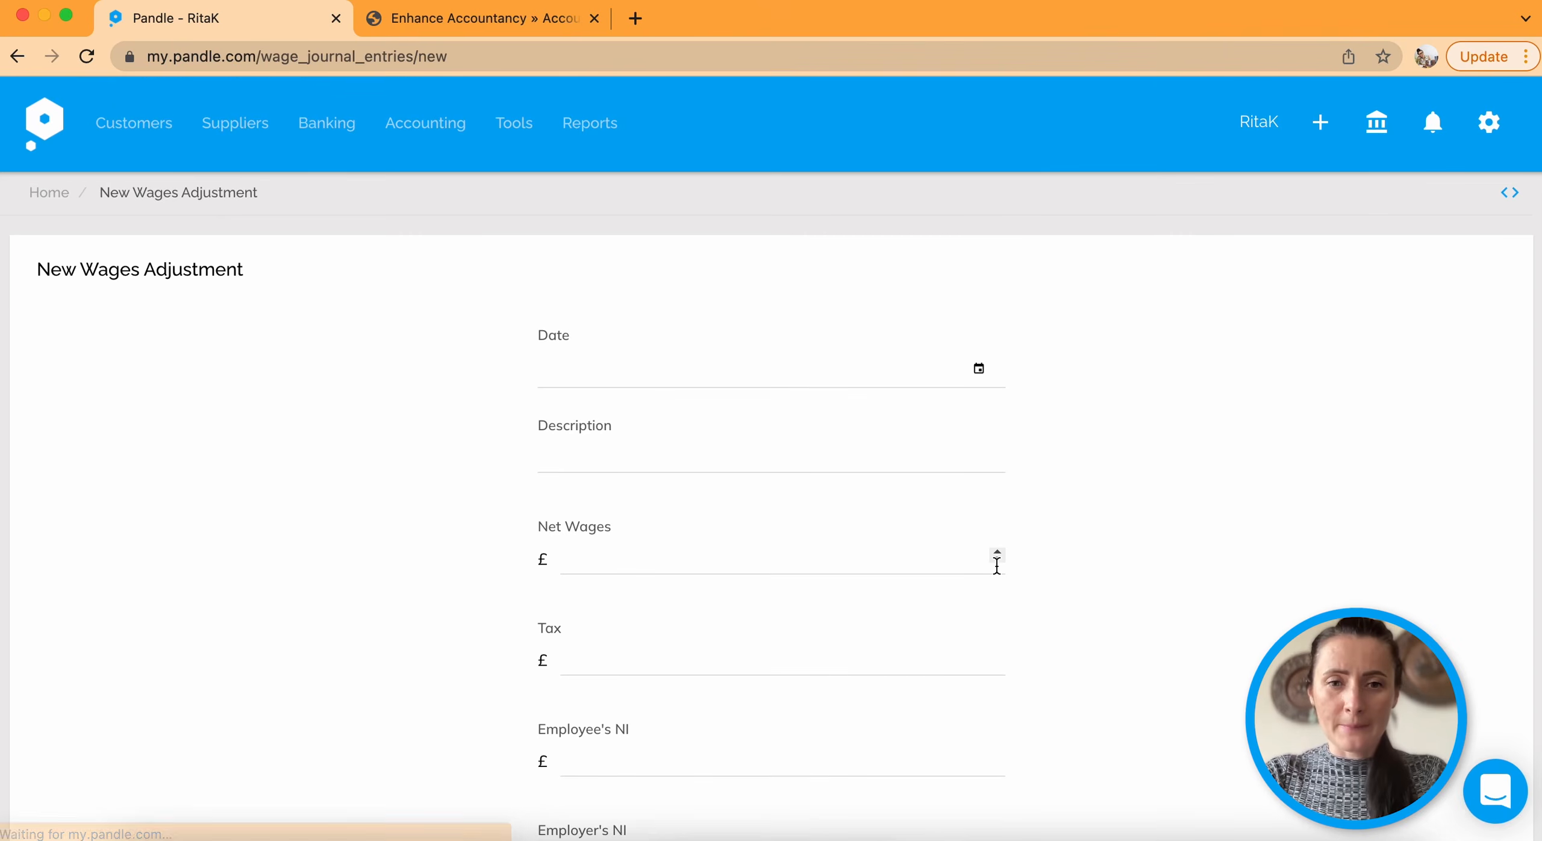
- View the previous adjustments and open the Mar-22 Payroll entry dated 25/03/2022
{"action": "scroll", "coordinate": [994, 561], "scroll_direction": "down", "scroll_amount": 10}
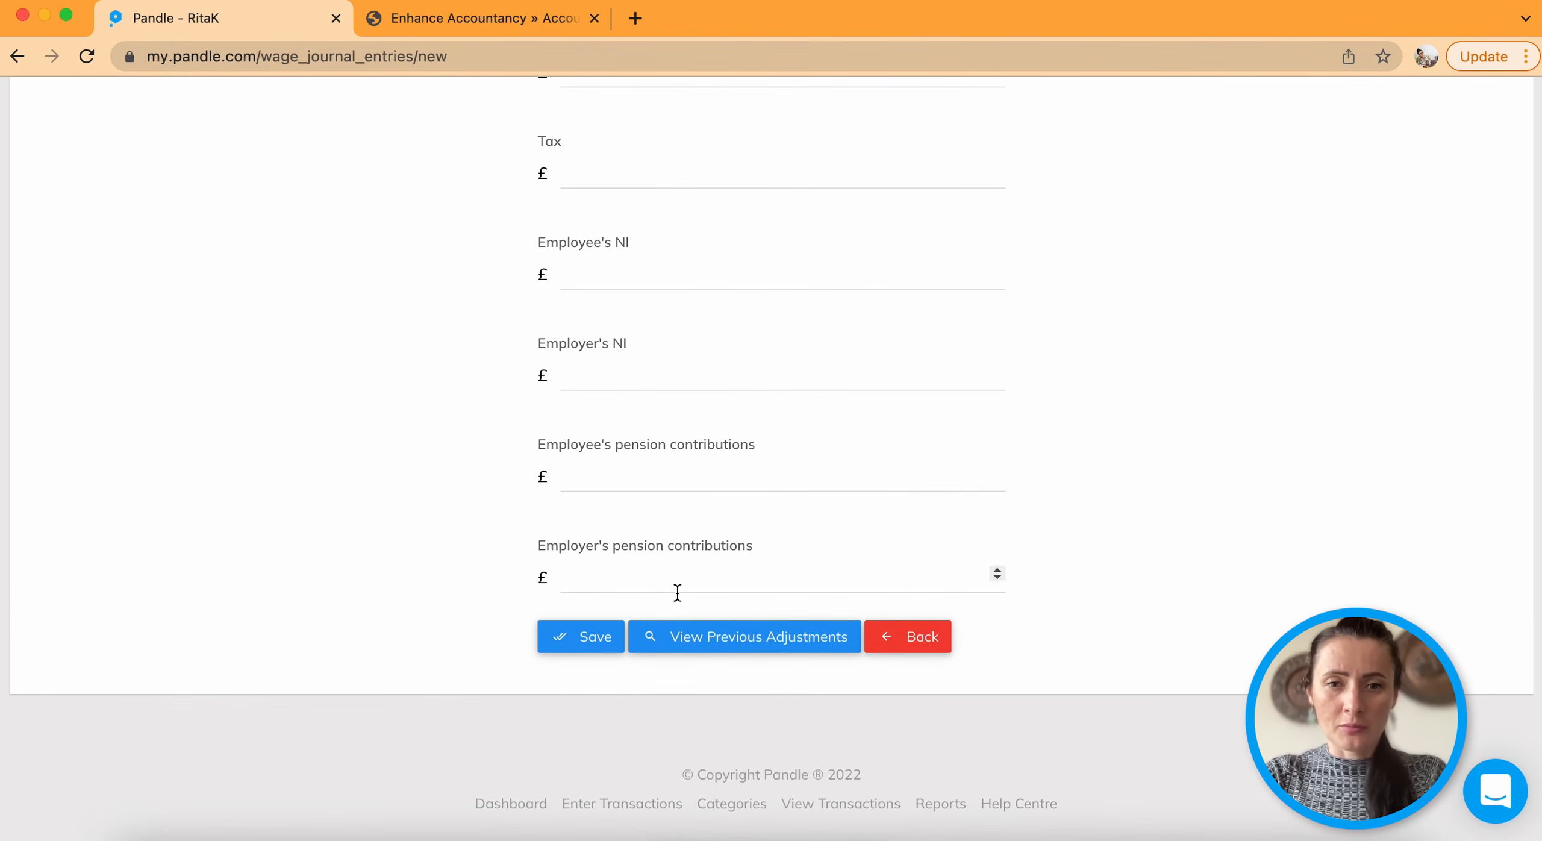
{"action": "left_click", "coordinate": [701, 636]}
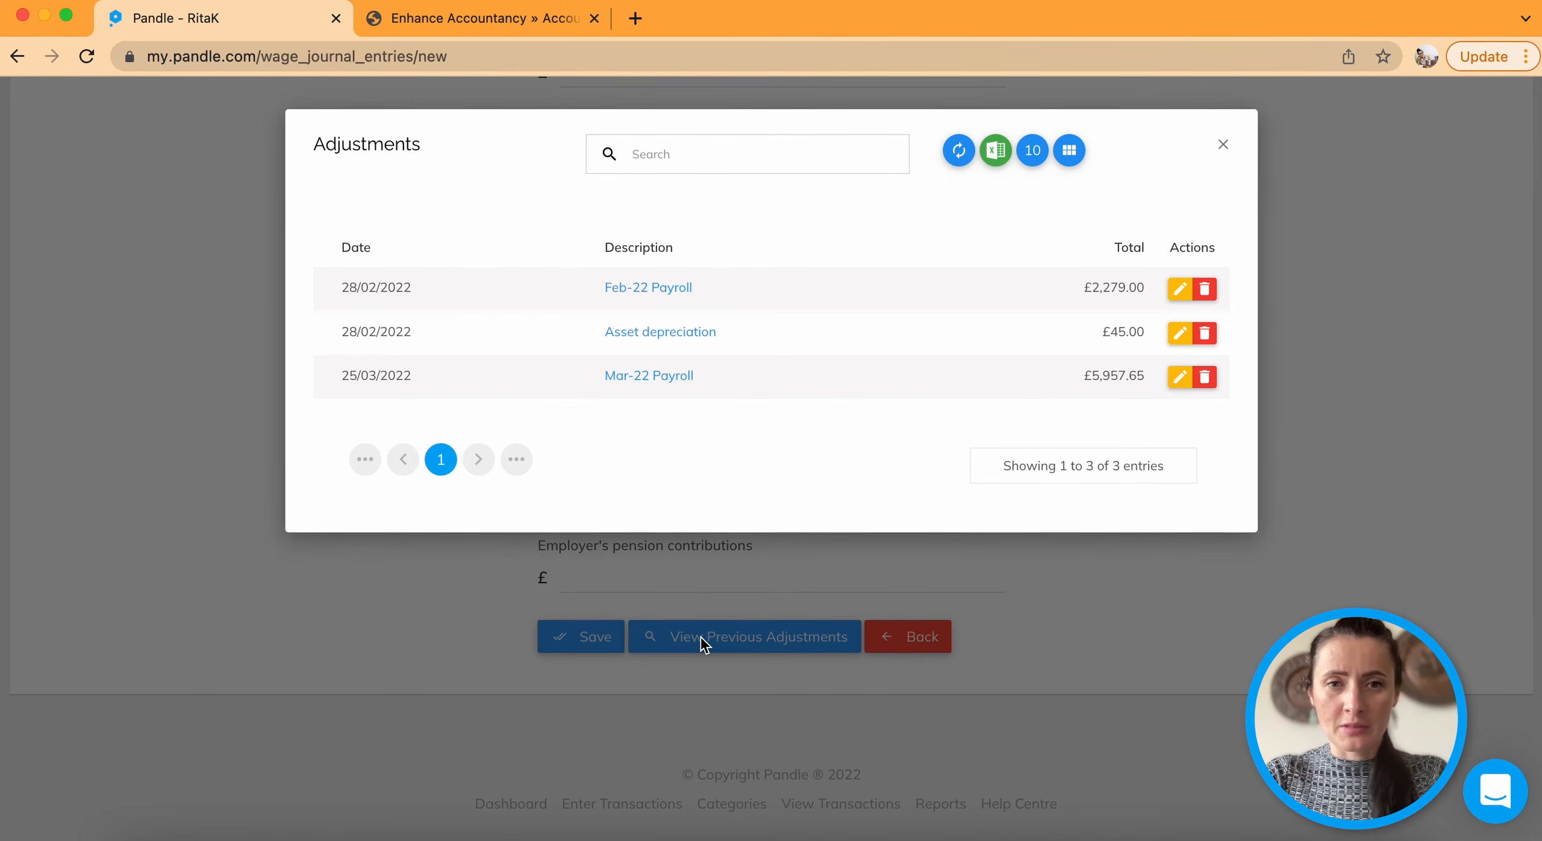
{"action": "left_click", "coordinate": [674, 377]}
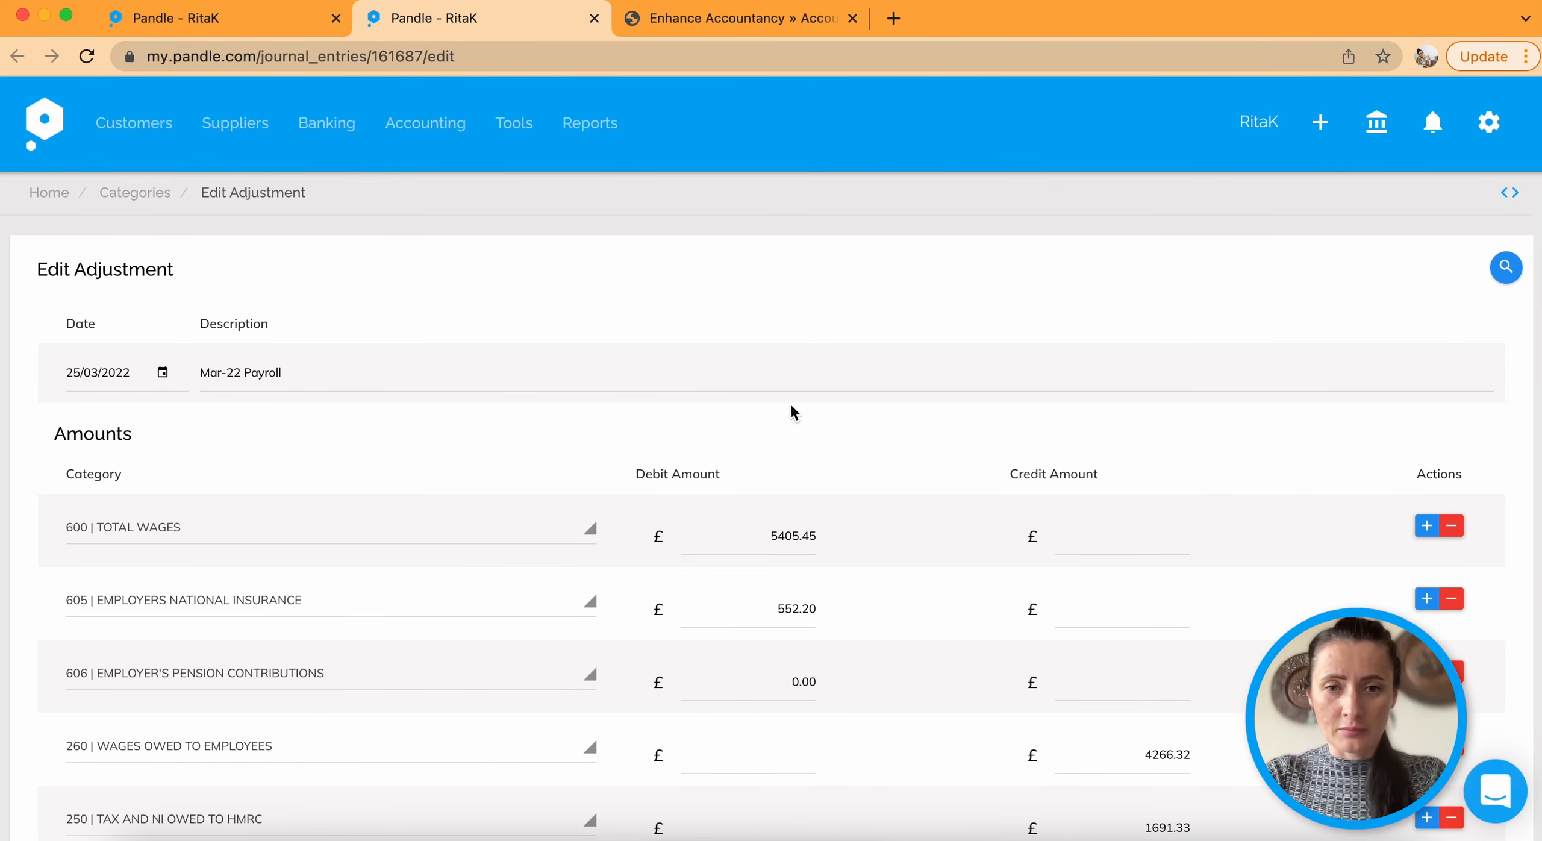
- Compare the Mar-22 Payroll adjustment's total with the cost to employer total in the example payroll summary report
{"action": "scroll", "coordinate": [783, 403], "scroll_direction": "down", "scroll_amount": 6}
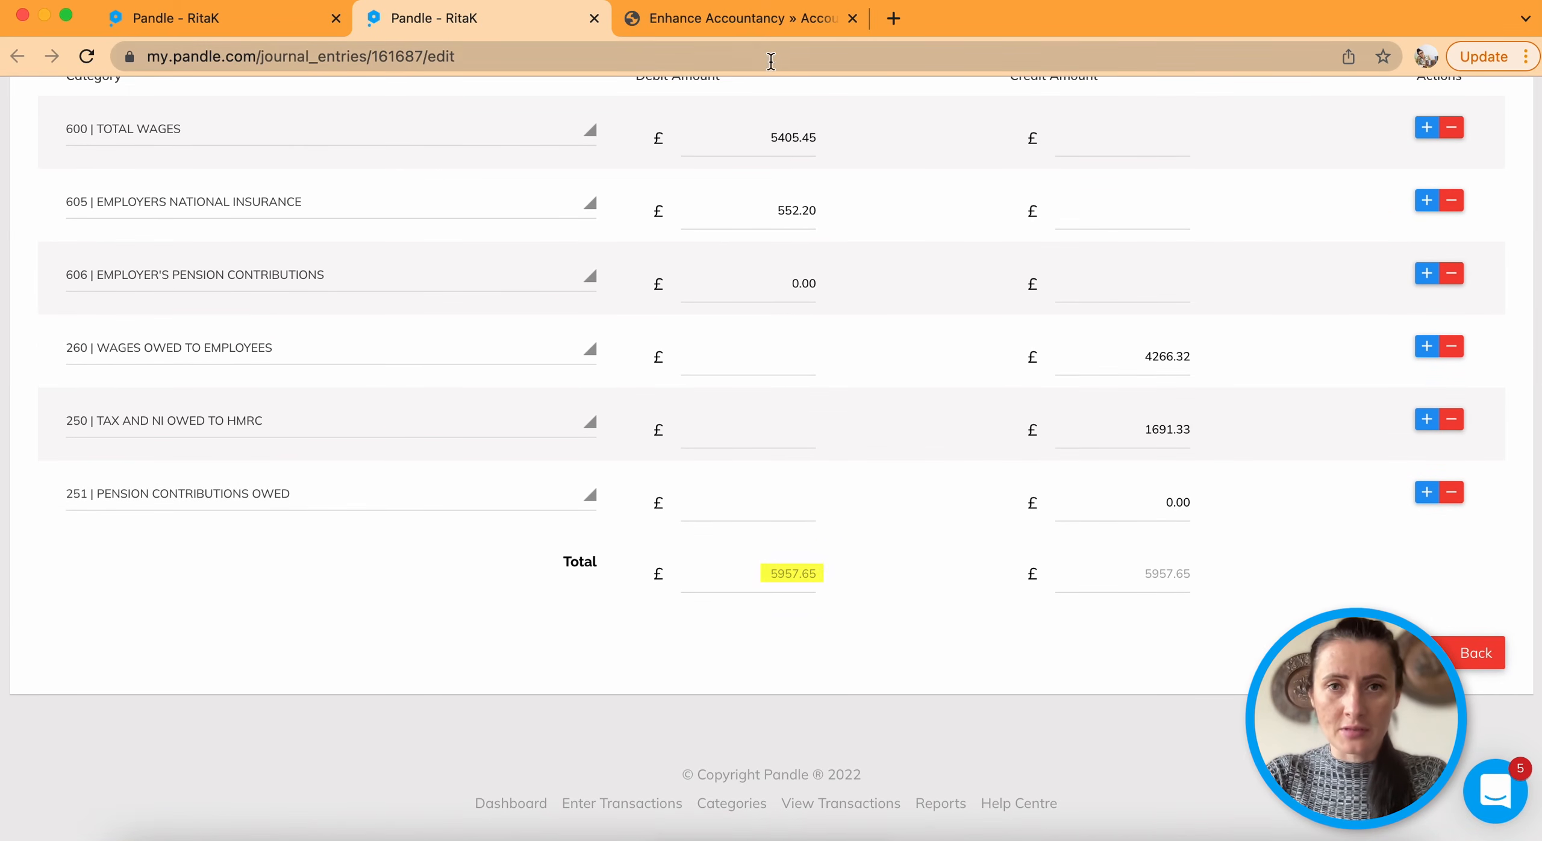
{"action": "left_click", "coordinate": [757, 20]}
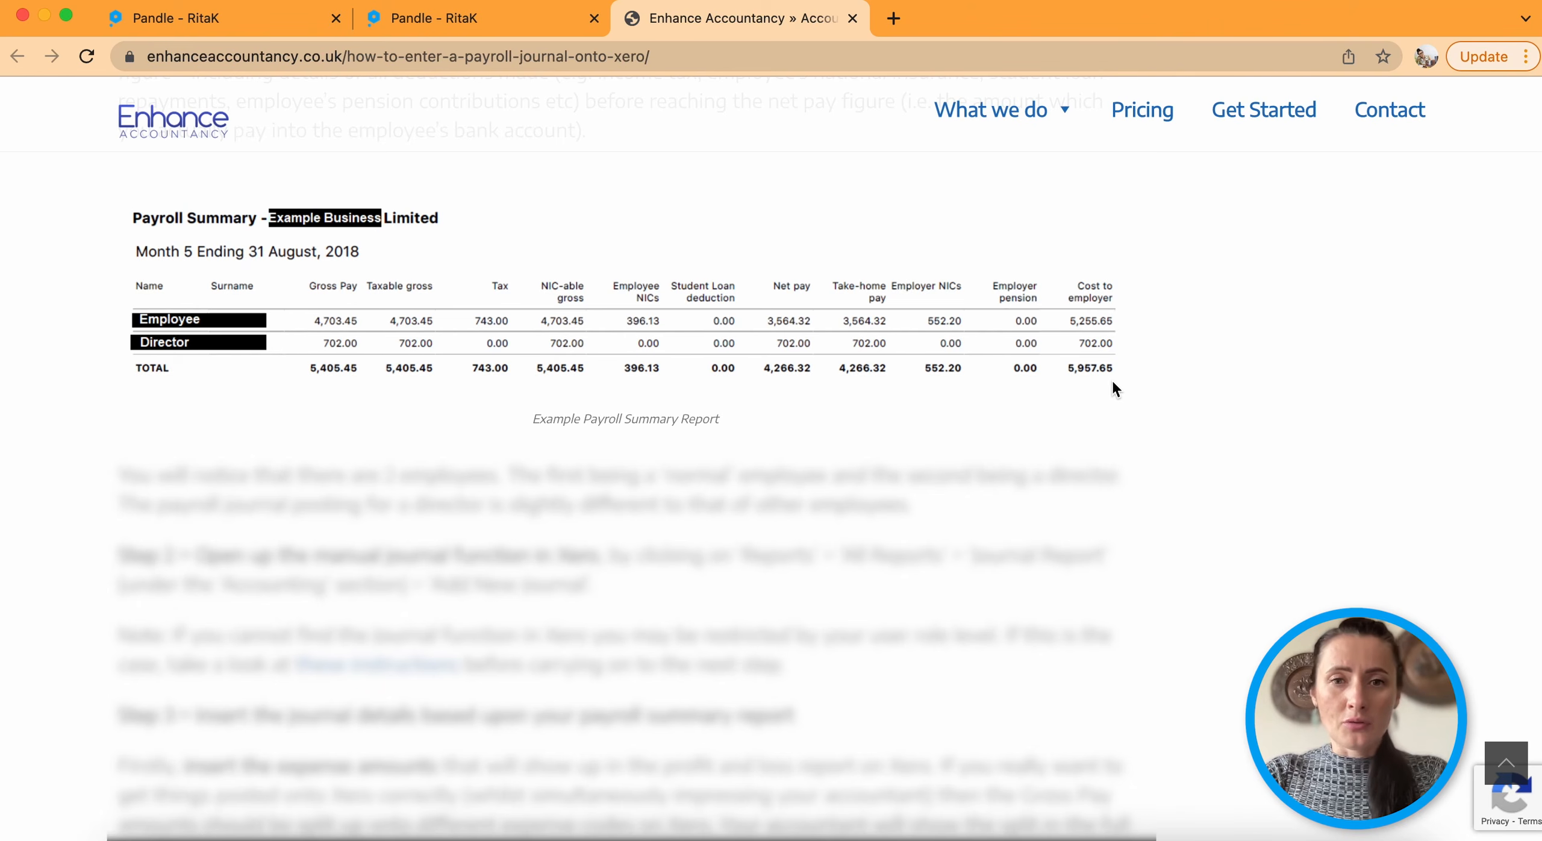
{"action": "left_click", "coordinate": [424, 20]}
{"action": "scroll", "coordinate": [502, 296], "scroll_direction": "up", "scroll_amount": 5}
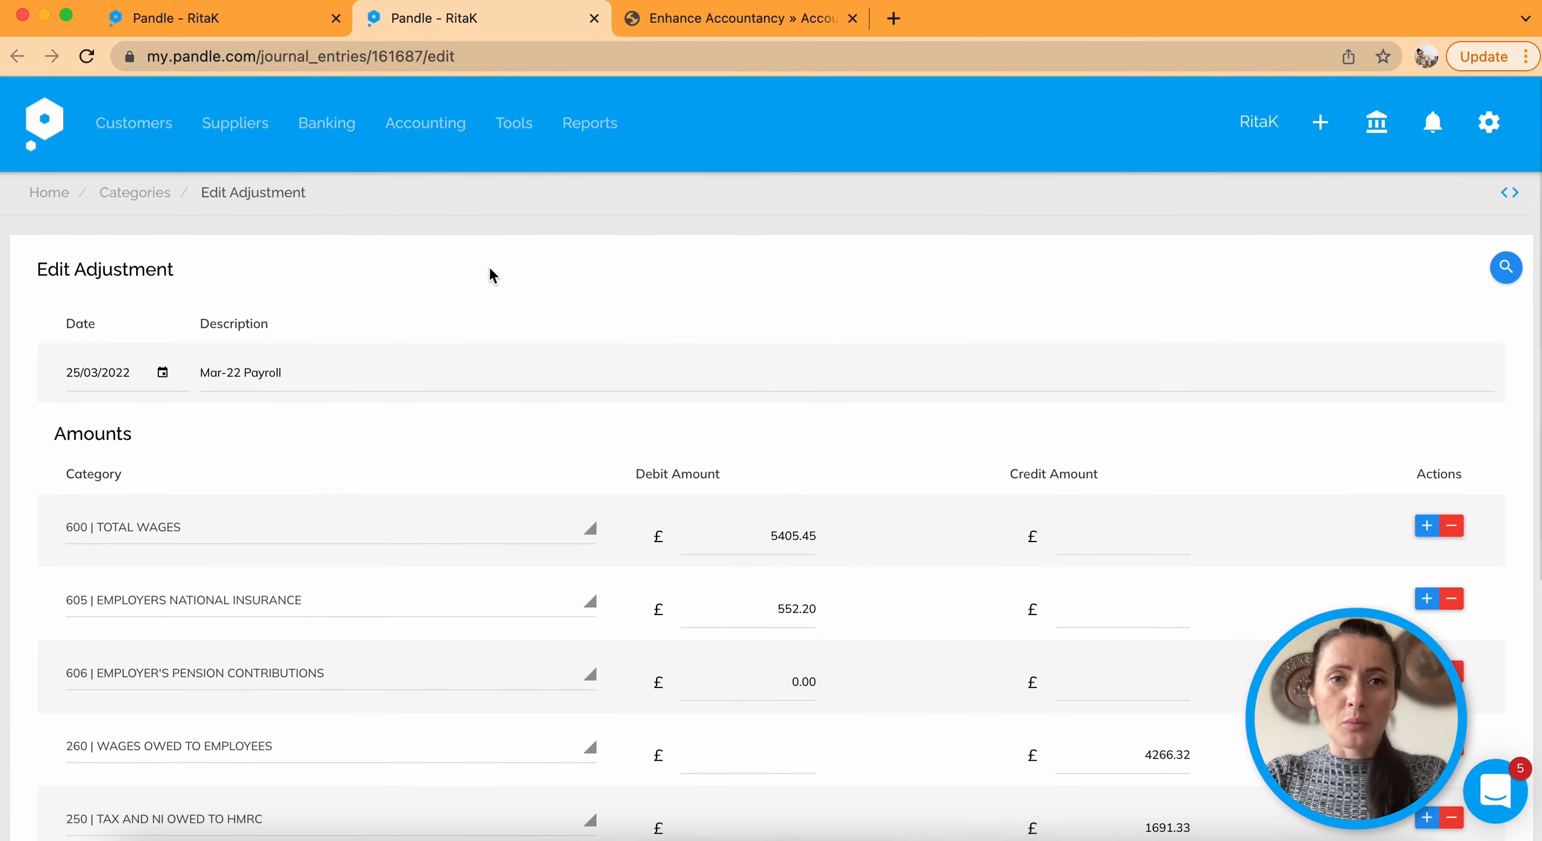